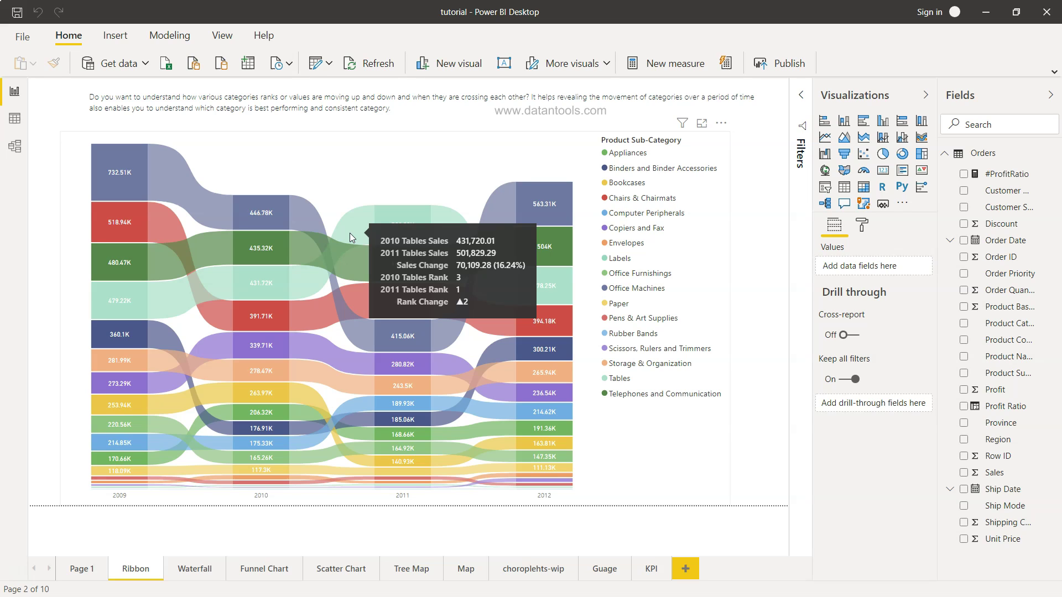
# - Select the example ribbon chart to reveal its Year, Product Sub-Category and Sales fields
pyautogui.click(358, 251)
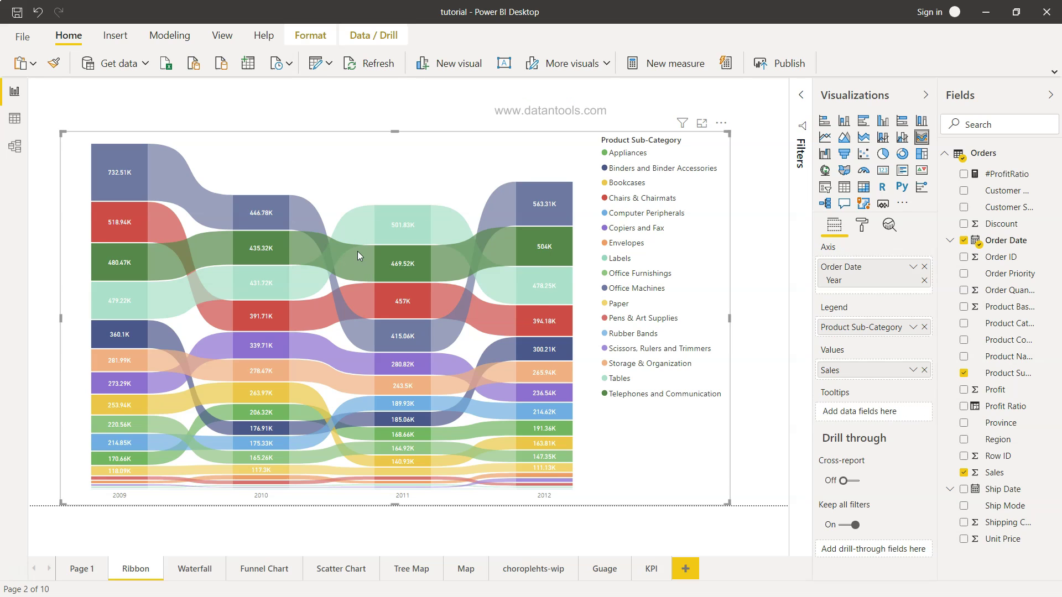
# - Delete the example chart and add a new ribbon chart stretched from page top to bottom
pyautogui.press('Delete')
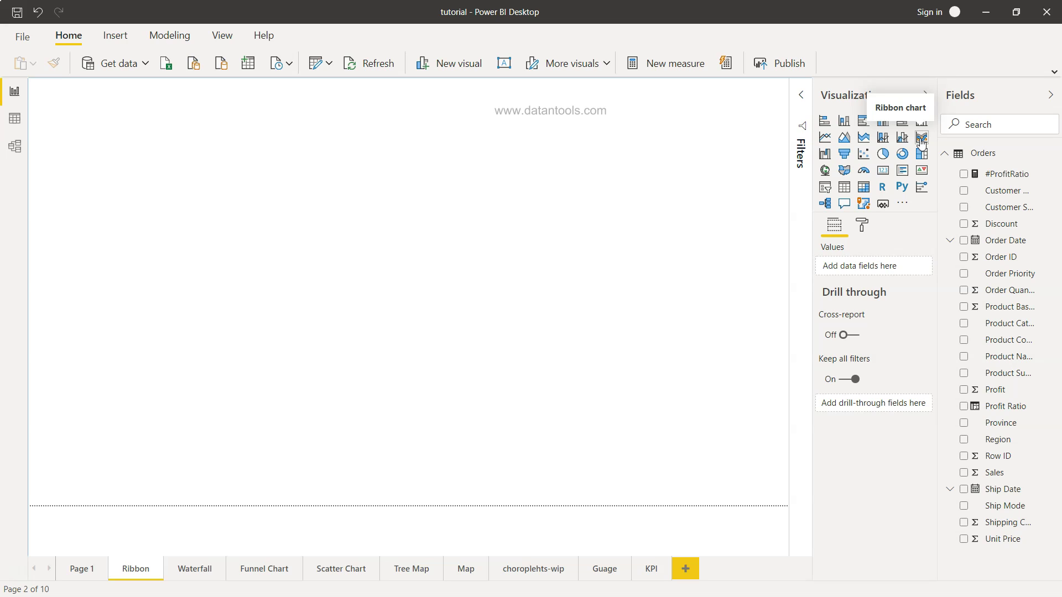
pyautogui.click(921, 138)
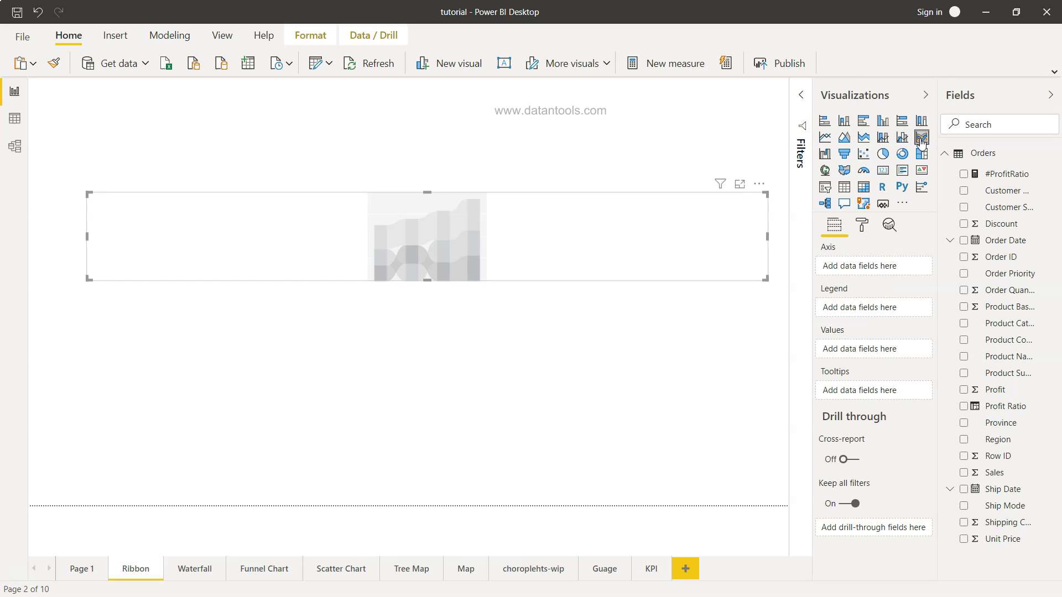
pyautogui.moveTo(426, 281); pyautogui.dragTo(428, 502)
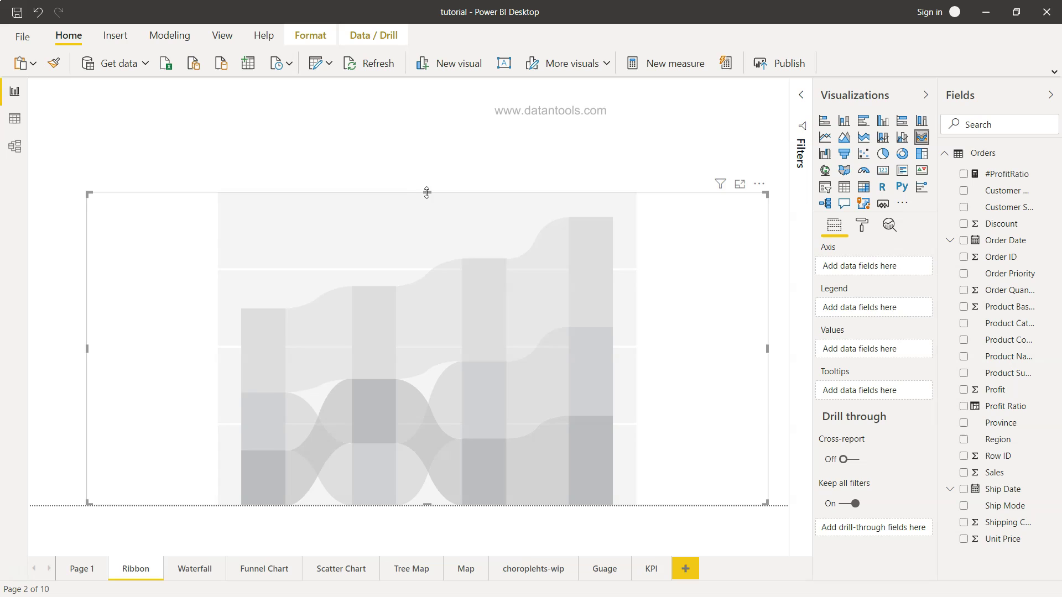
pyautogui.moveTo(428, 194); pyautogui.dragTo(441, 83)
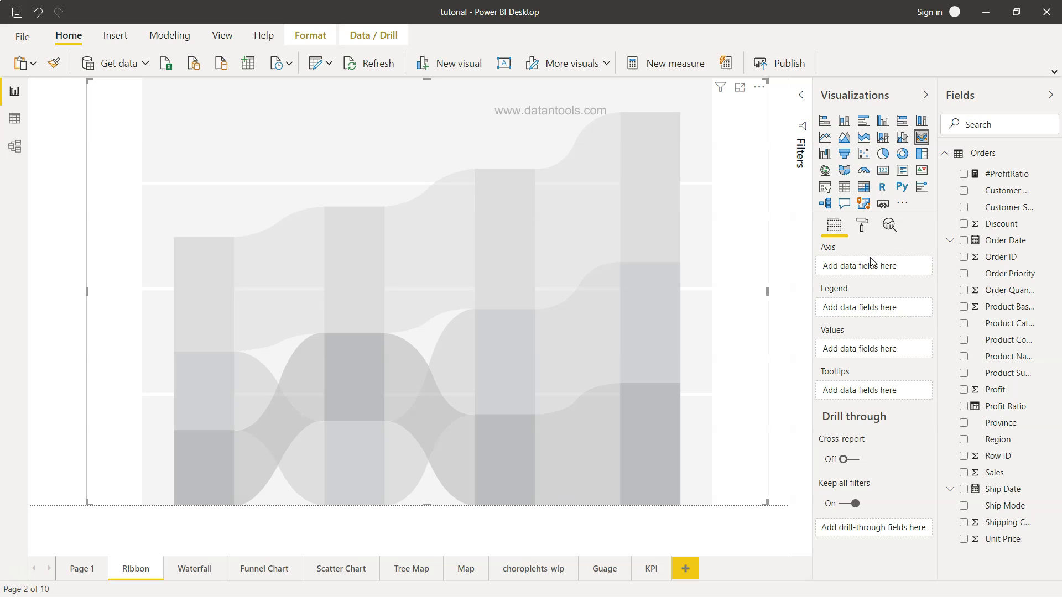
# - Plot Sales by Order Date year only, with Product Sub-Category as the legend
pyautogui.click(963, 241)
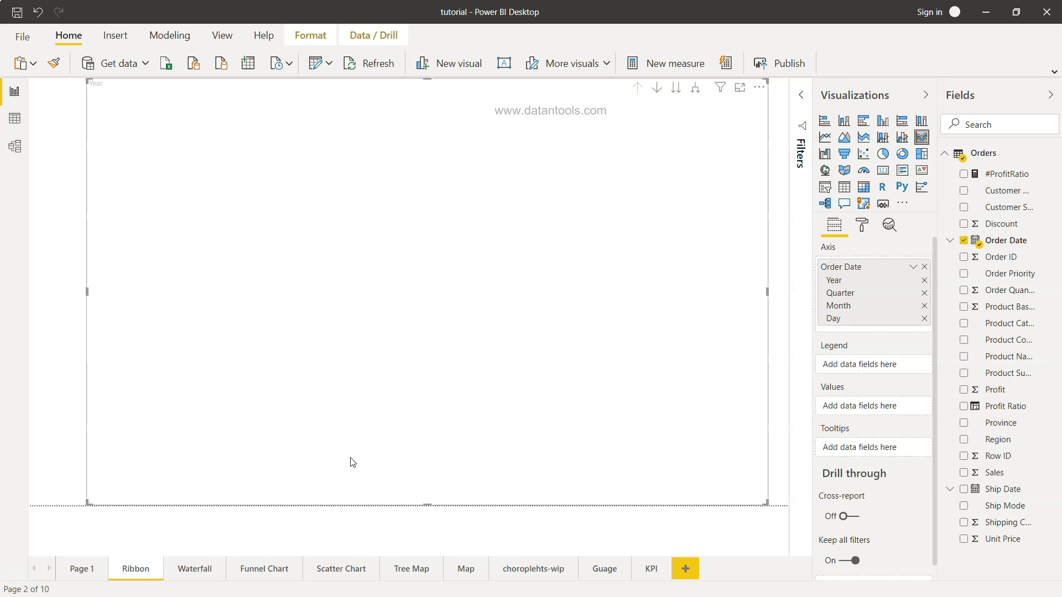
pyautogui.click(924, 318)
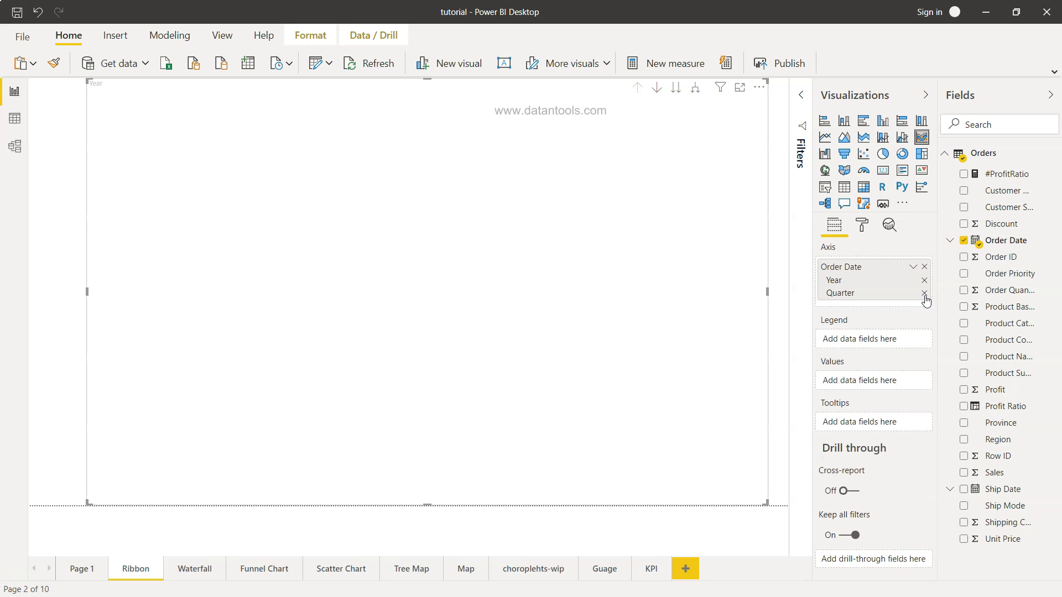
pyautogui.click(925, 292)
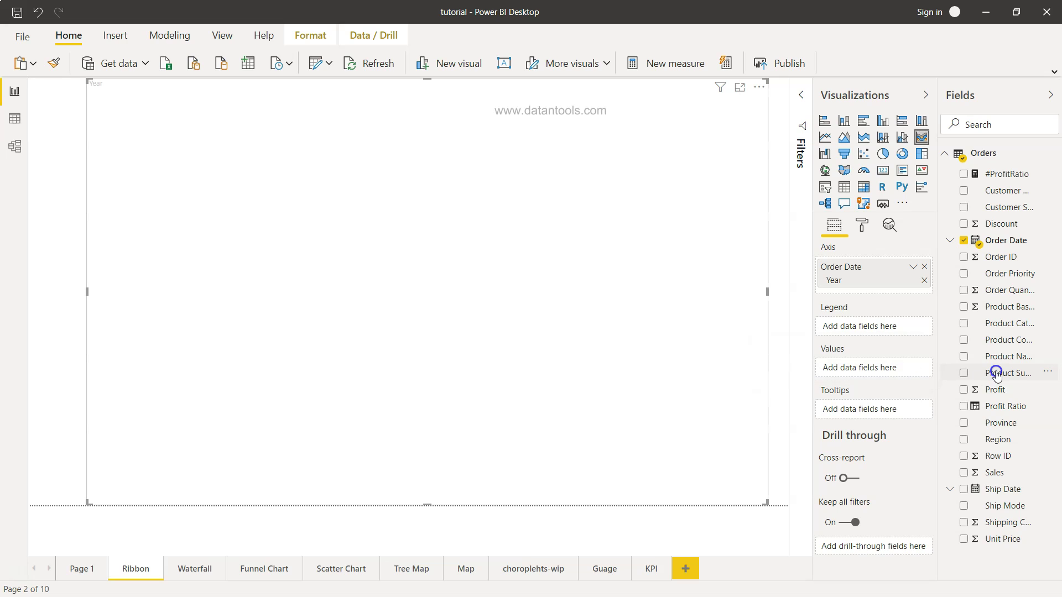
pyautogui.moveTo(1001, 375); pyautogui.dragTo(857, 327)
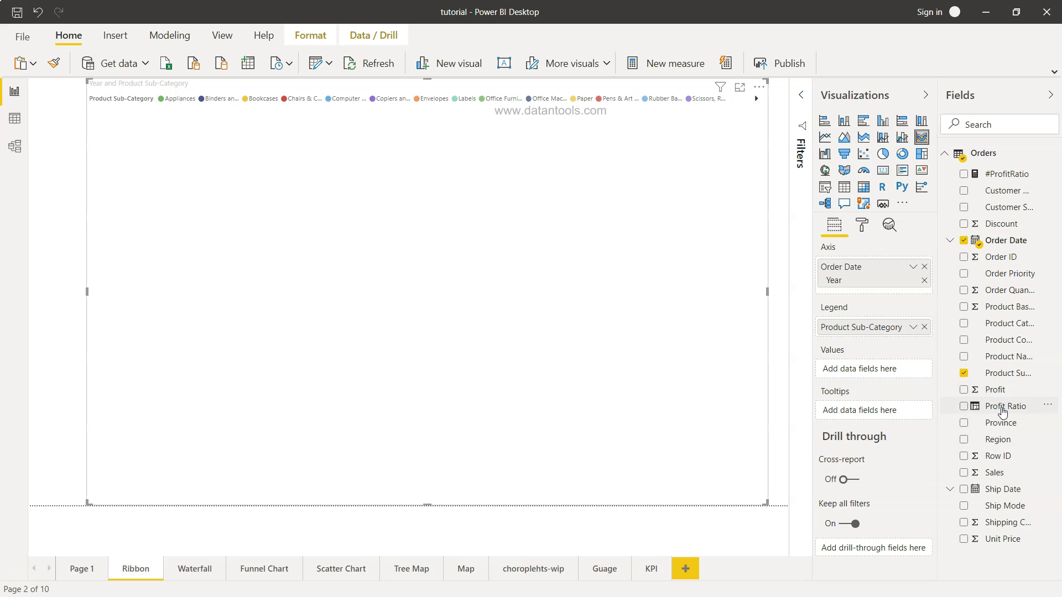
pyautogui.moveTo(1007, 471); pyautogui.dragTo(883, 369)
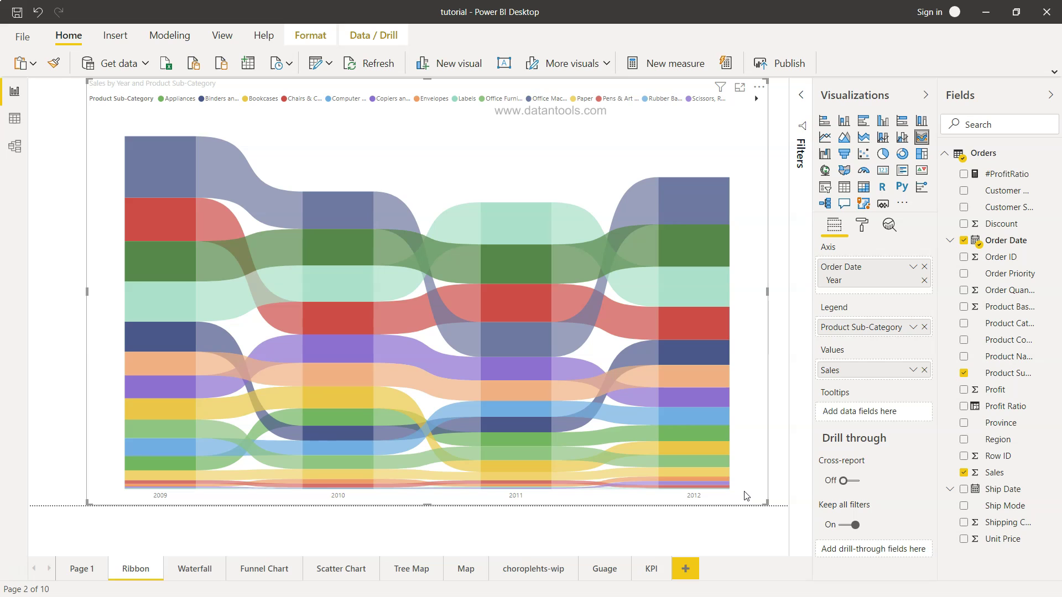
# - Set the legend Position to Right and its text size to 10 pt
pyautogui.click(863, 228)
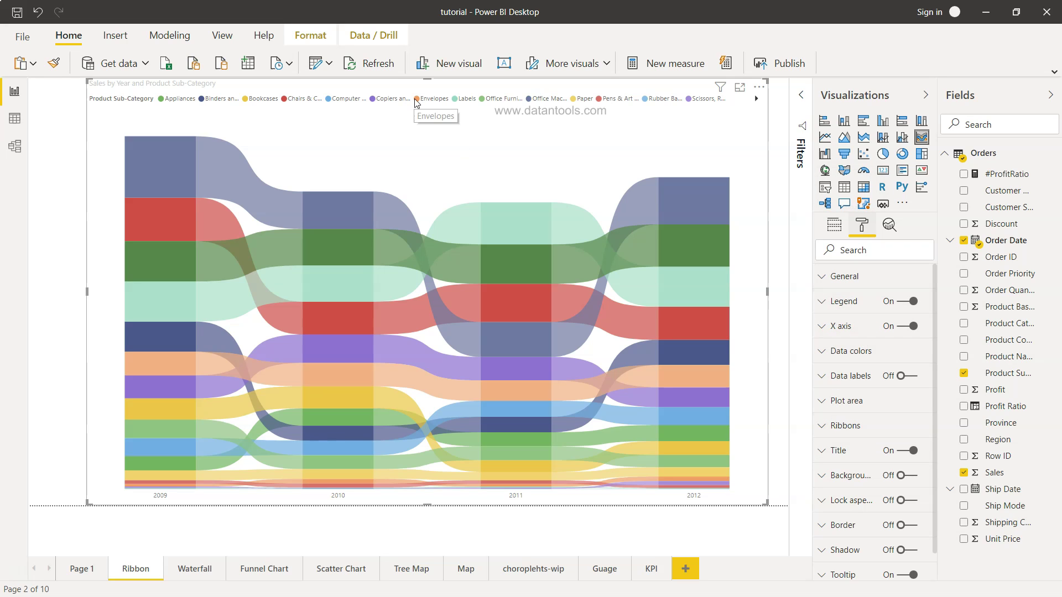
pyautogui.click(822, 300)
pyautogui.click(856, 340)
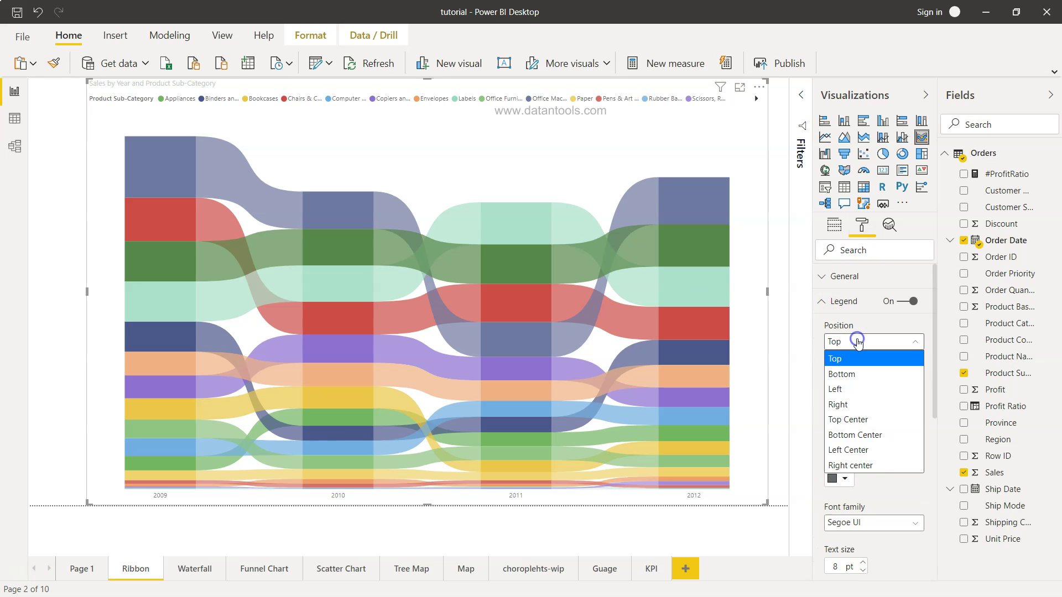
pyautogui.click(869, 404)
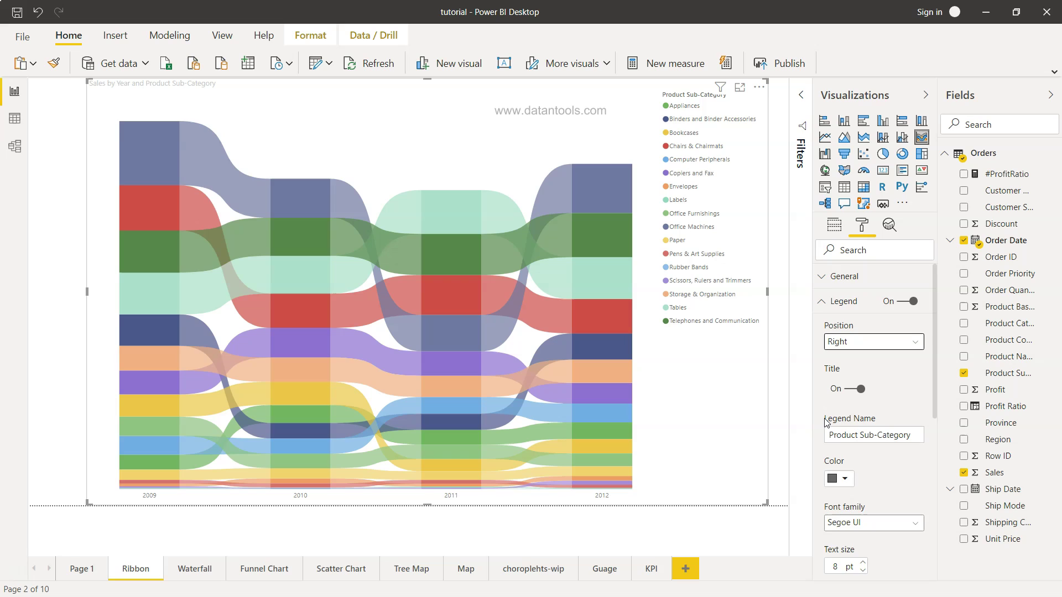
pyautogui.scroll(-2, 826, 421)
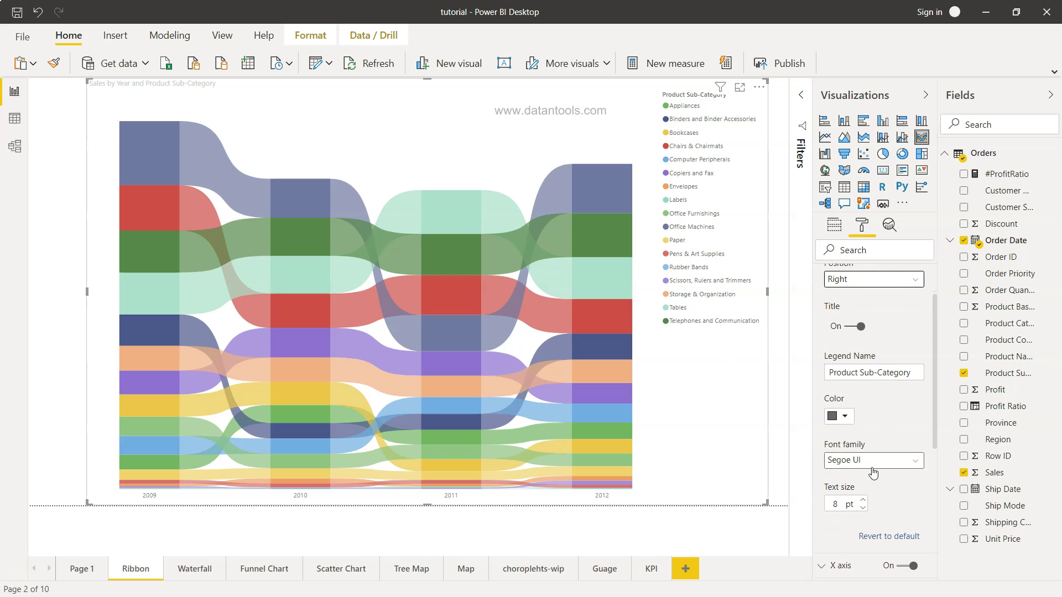
pyautogui.click(863, 500)
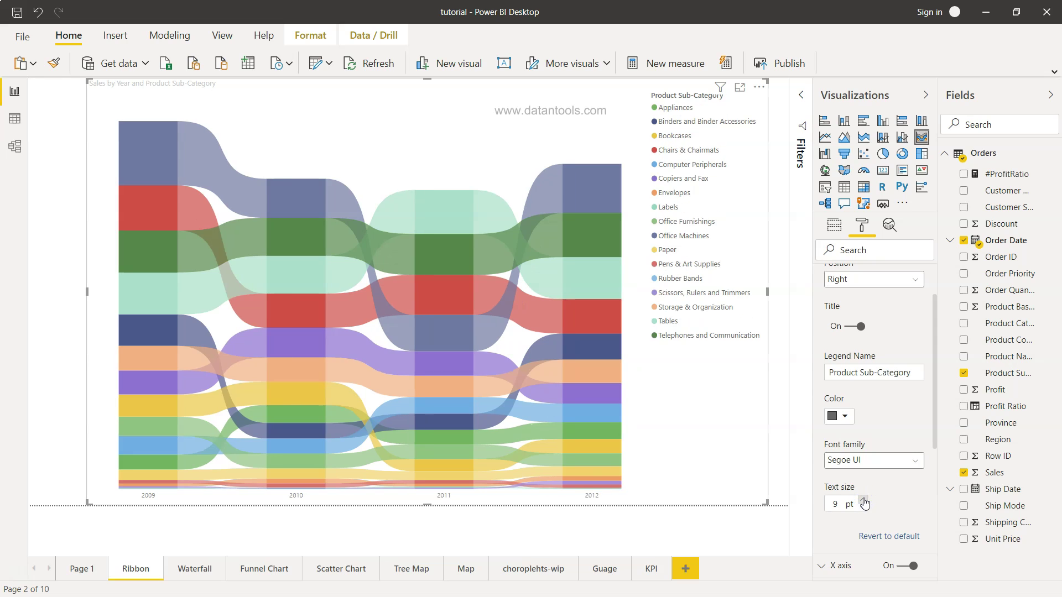
pyautogui.click(864, 501)
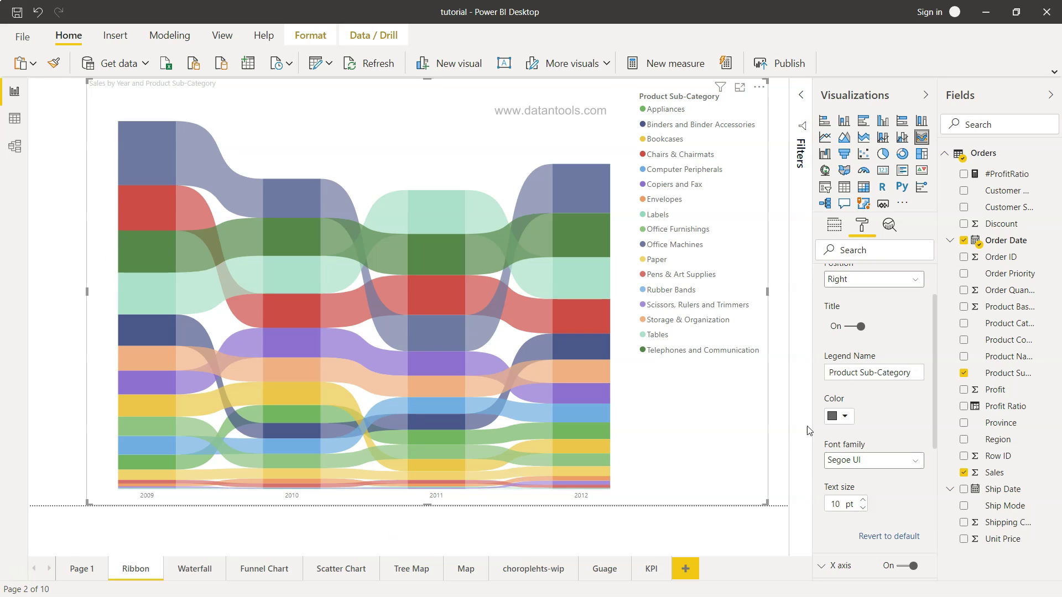
pyautogui.scroll(1, 862, 323)
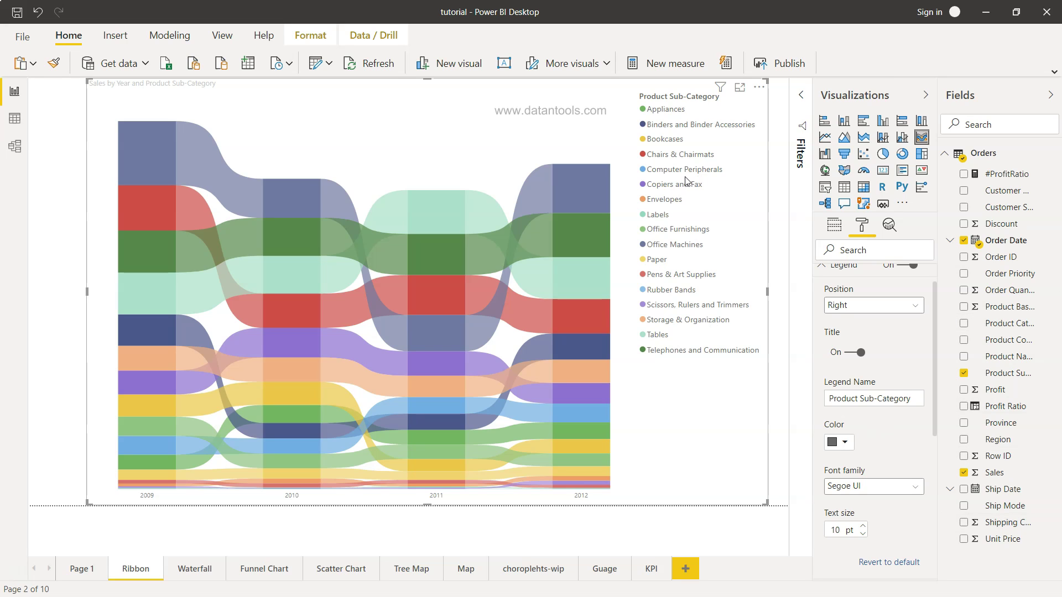
# - Briefly highlight Binders and Binder Accessories, clear it, and collapse the Legend settings
pyautogui.click(683, 126)
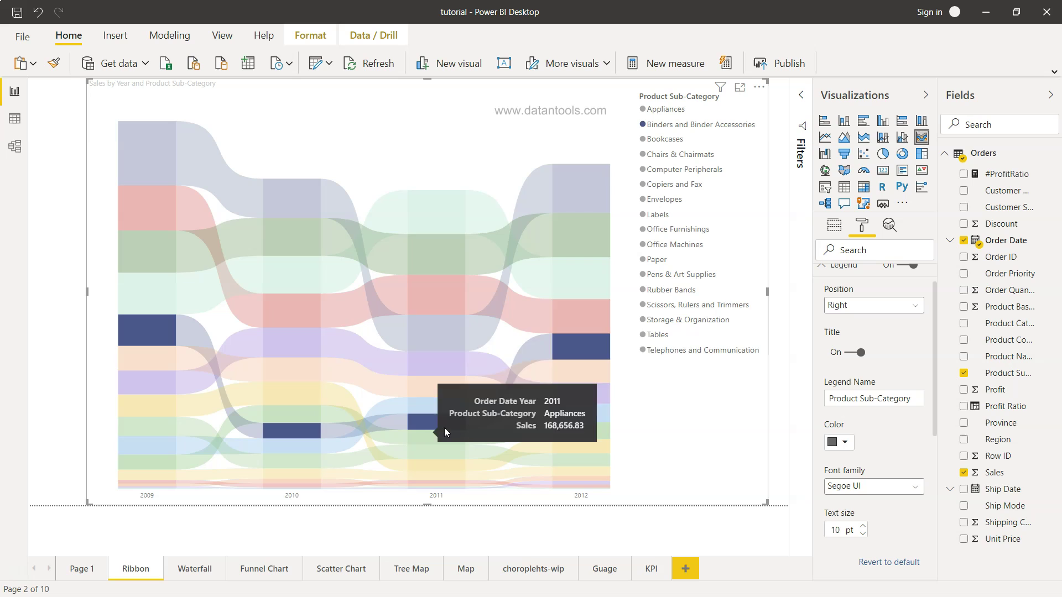
pyautogui.click(718, 127)
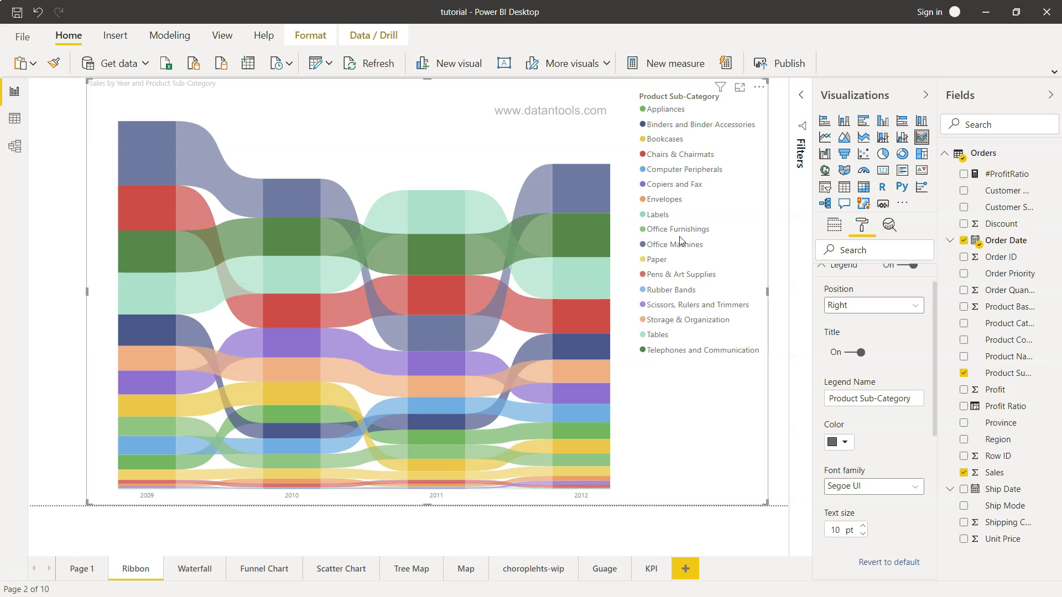
pyautogui.click(823, 267)
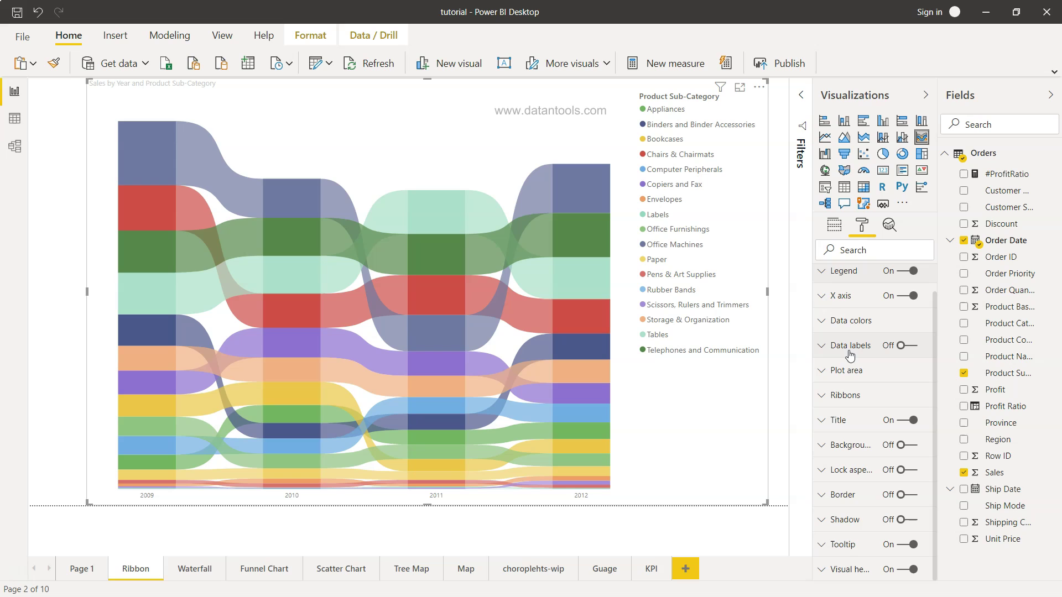
# - Turn on data labels and set their display units to Thousands
pyautogui.click(902, 345)
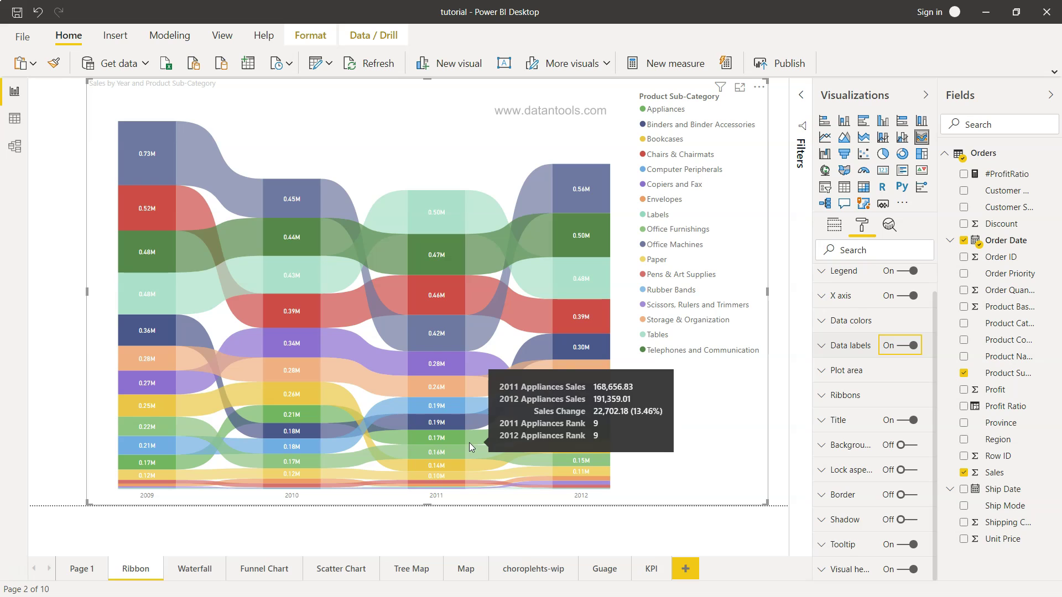
pyautogui.click(823, 346)
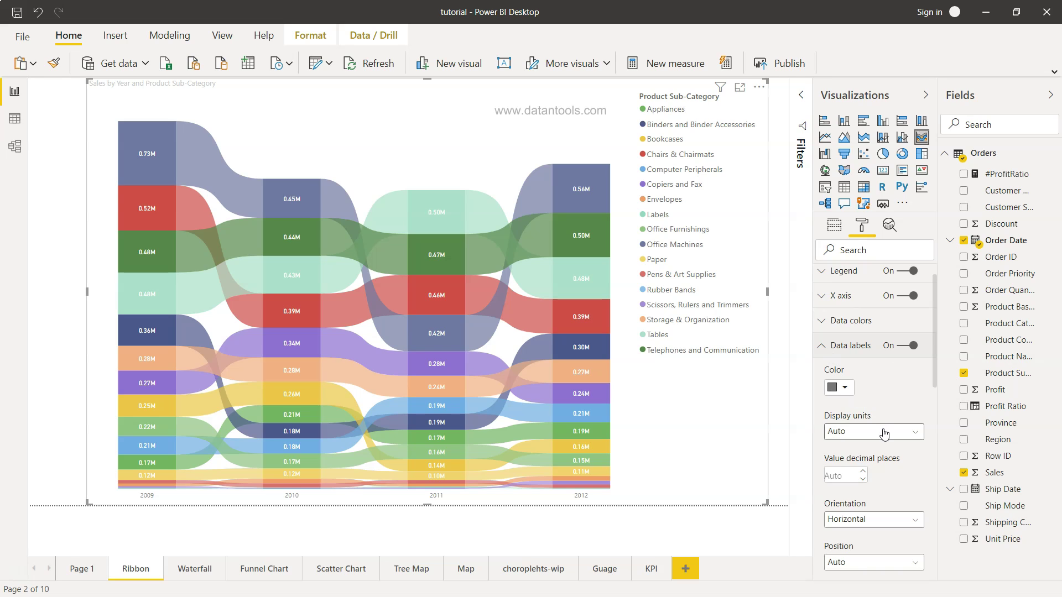
pyautogui.scroll(-2, 873, 412)
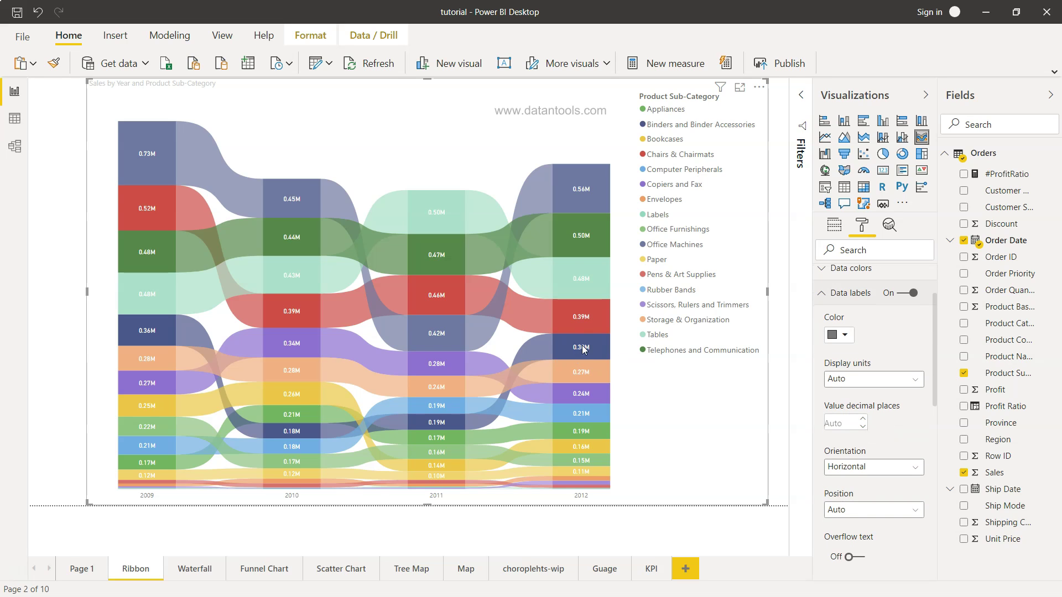
pyautogui.click(874, 380)
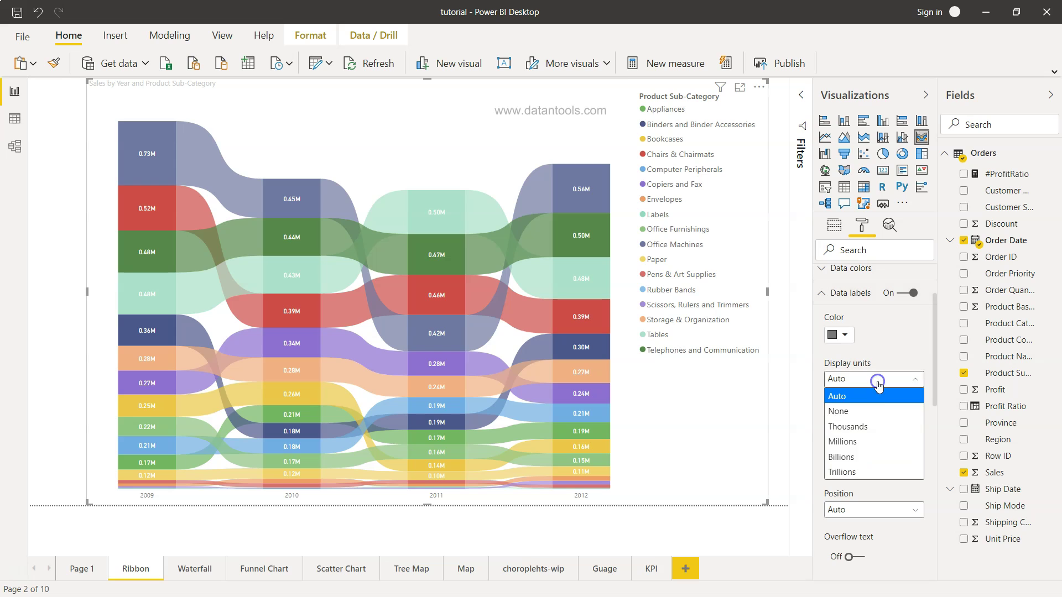
pyautogui.click(876, 428)
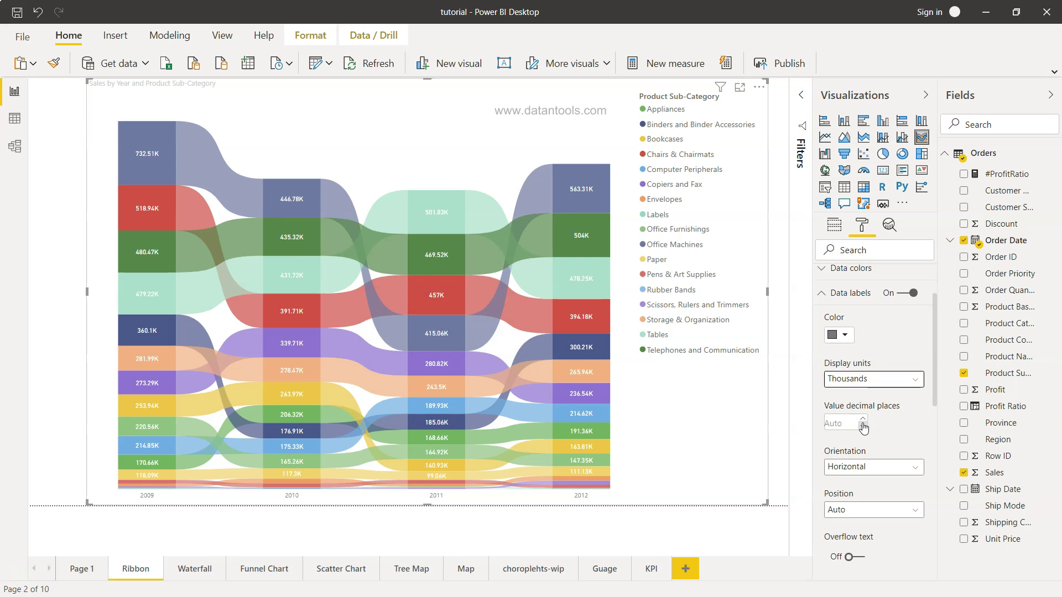
pyautogui.scroll(-1, 863, 427)
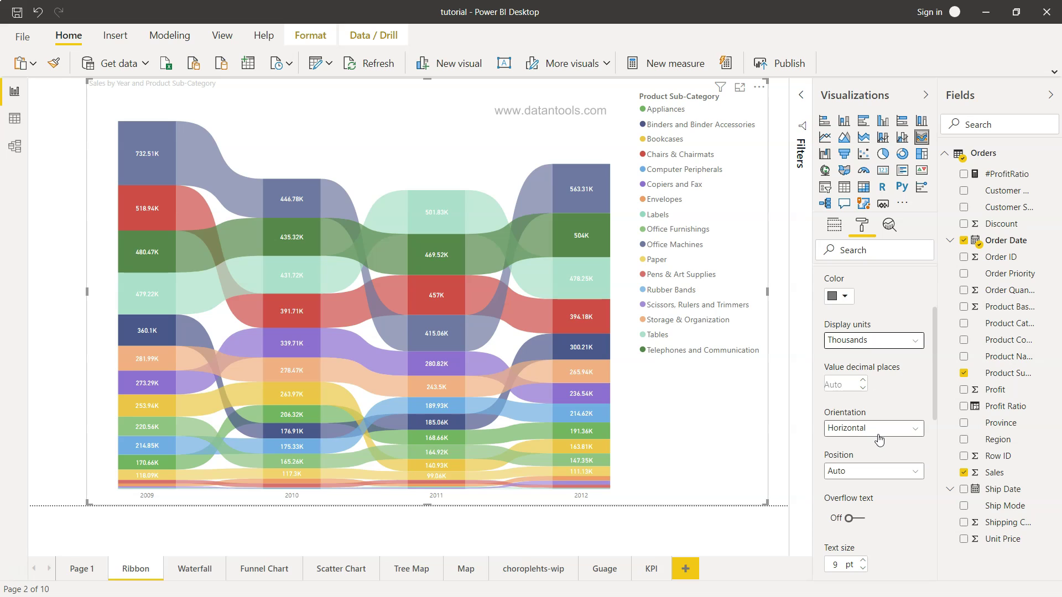
pyautogui.click(880, 431)
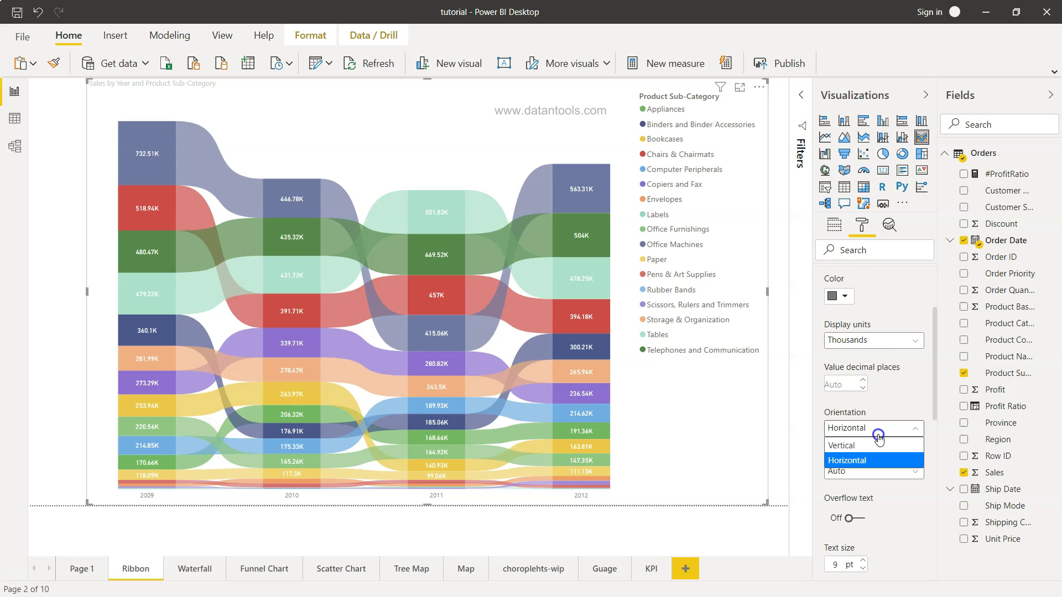
# - Review the data label orientation and position options, keeping position at Auto
pyautogui.click(878, 432)
pyautogui.click(888, 471)
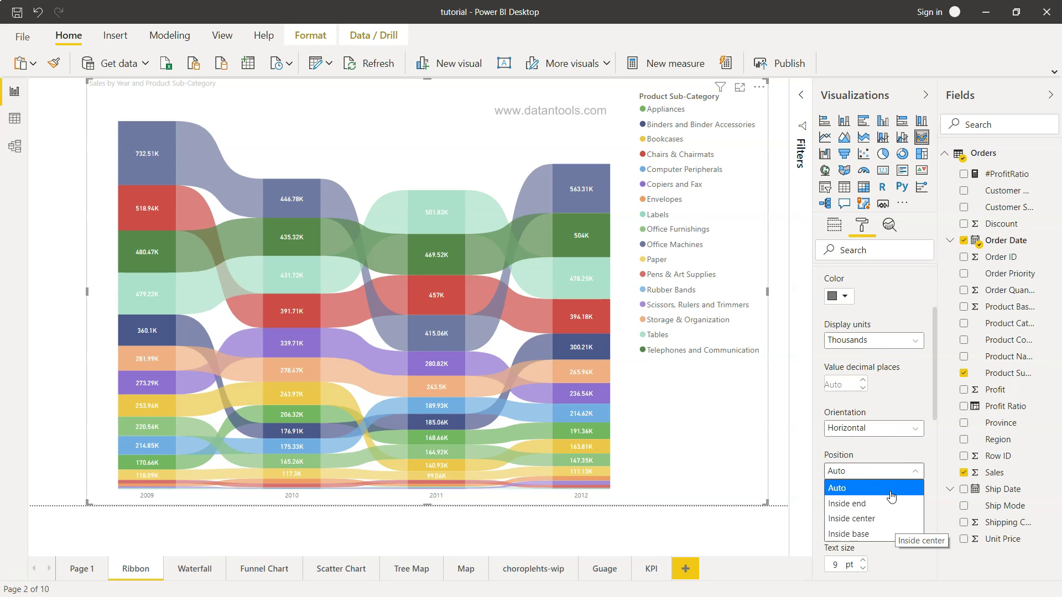
pyautogui.click(903, 455)
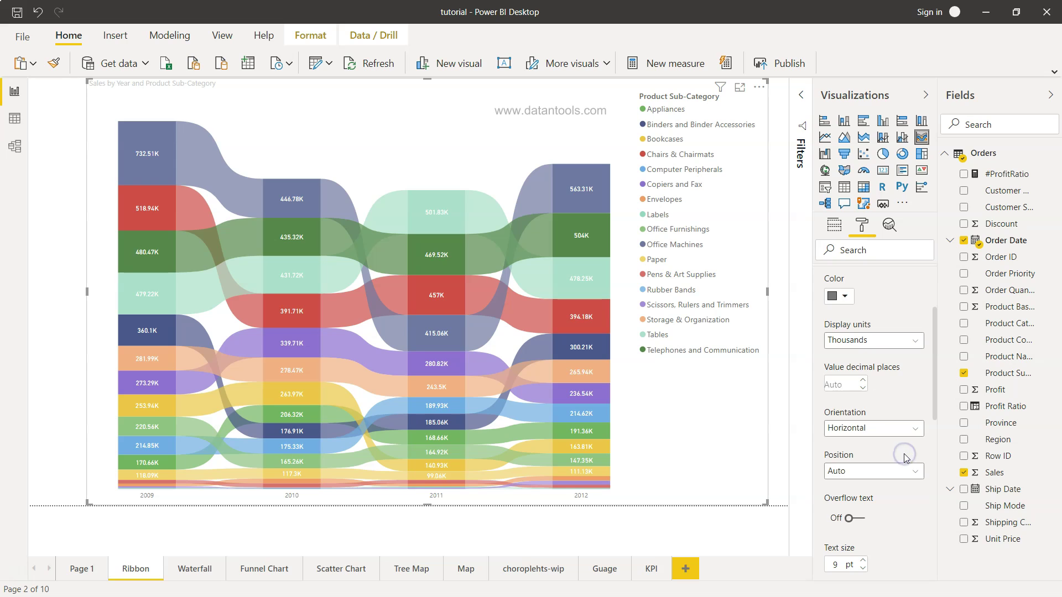
pyautogui.scroll(-3, 903, 454)
pyautogui.scroll(-3, 903, 453)
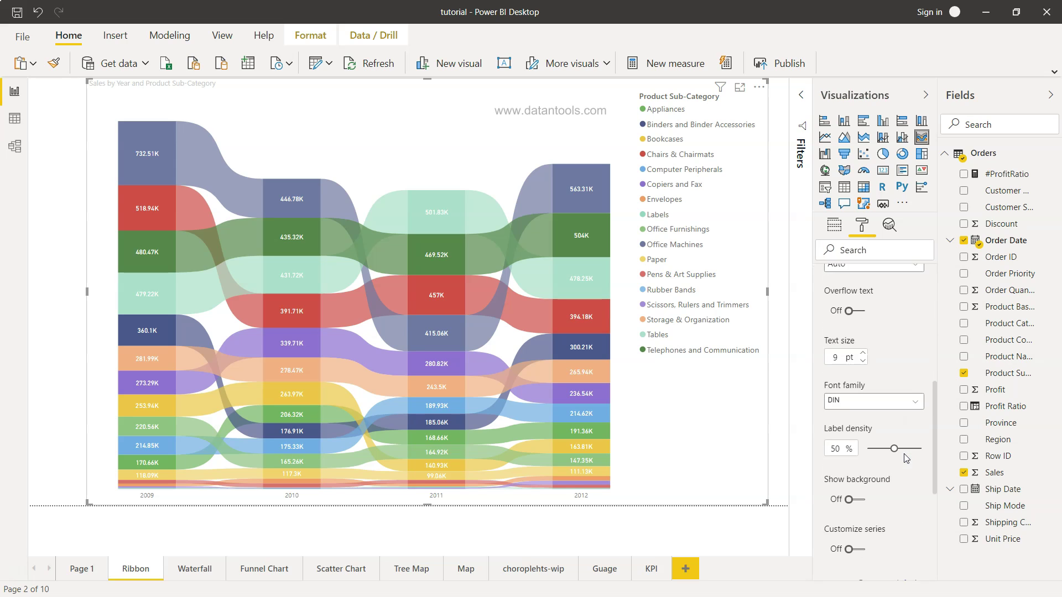
# - Set data label text size to 11 pt and raise the label density
pyautogui.click(863, 349)
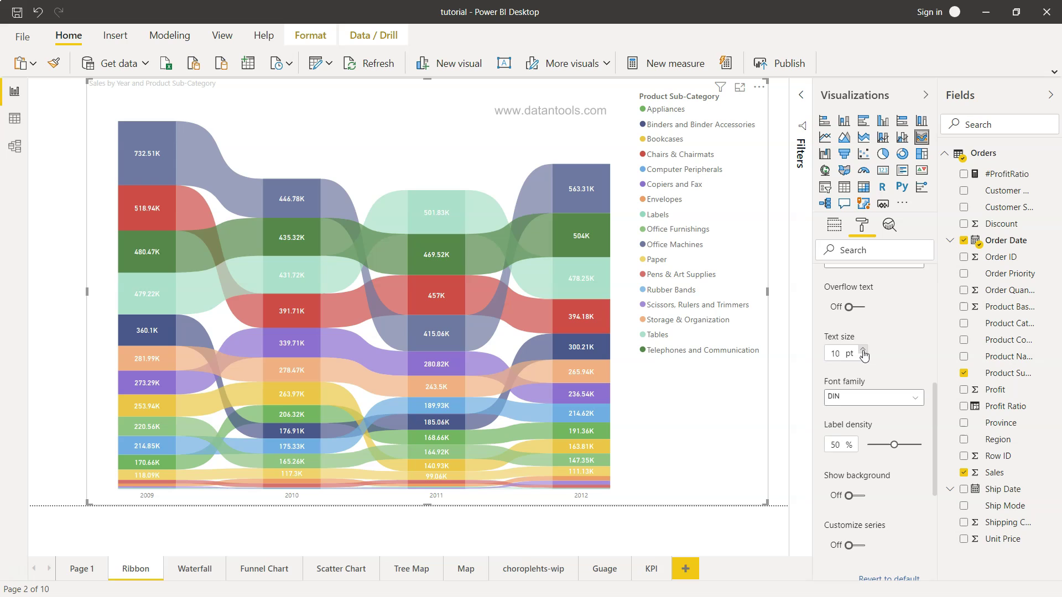
pyautogui.click(862, 349)
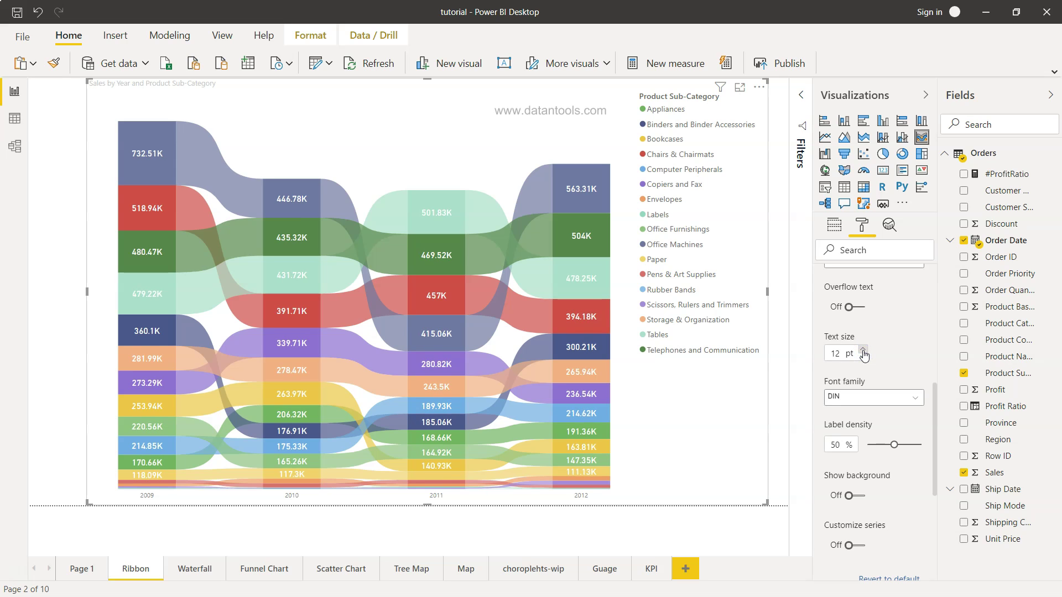
pyautogui.click(863, 357)
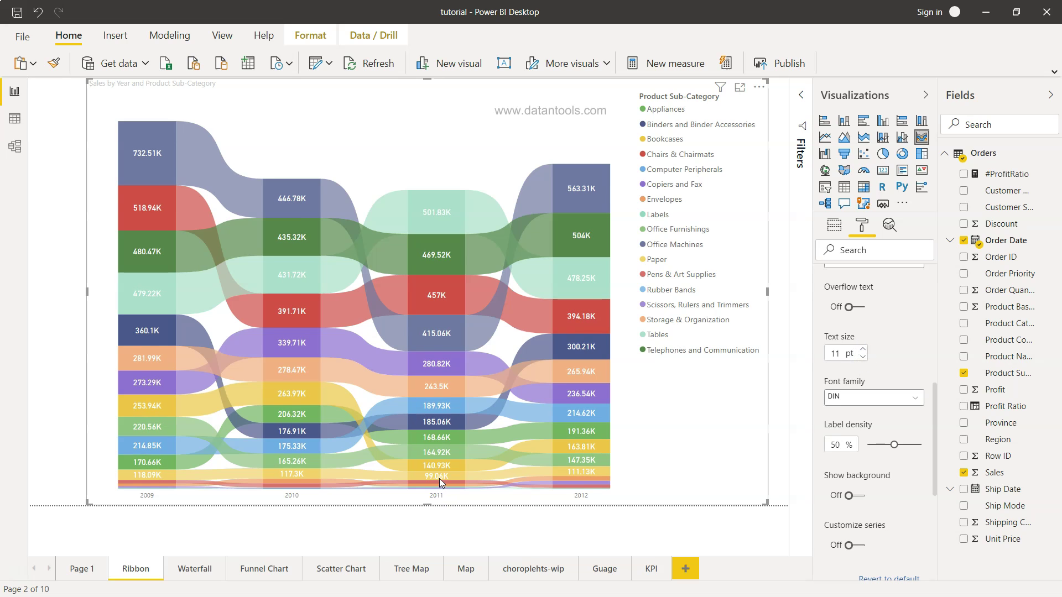
pyautogui.moveTo(434, 478)
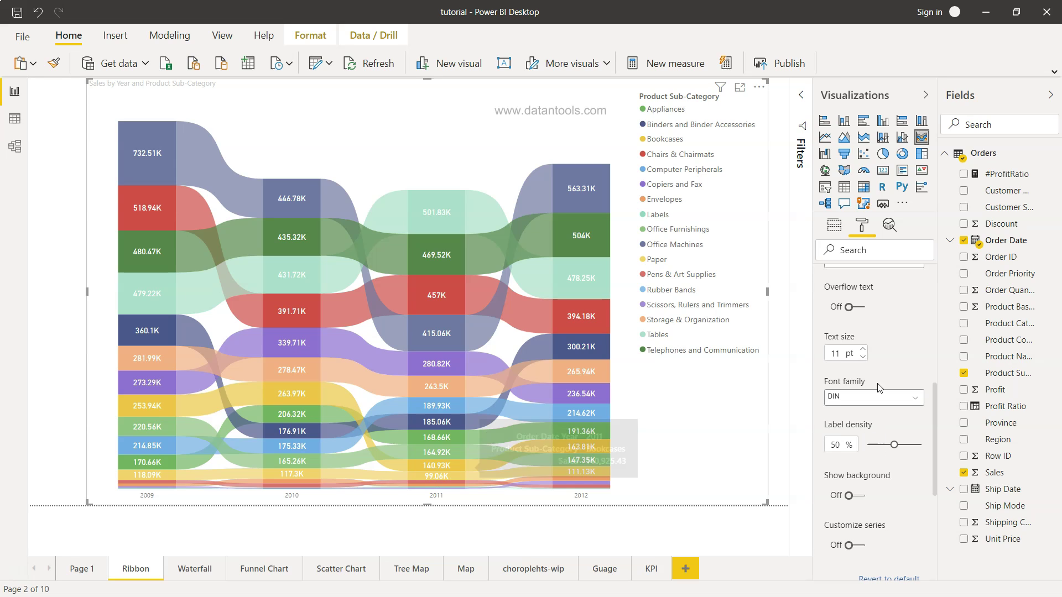
pyautogui.click(862, 350)
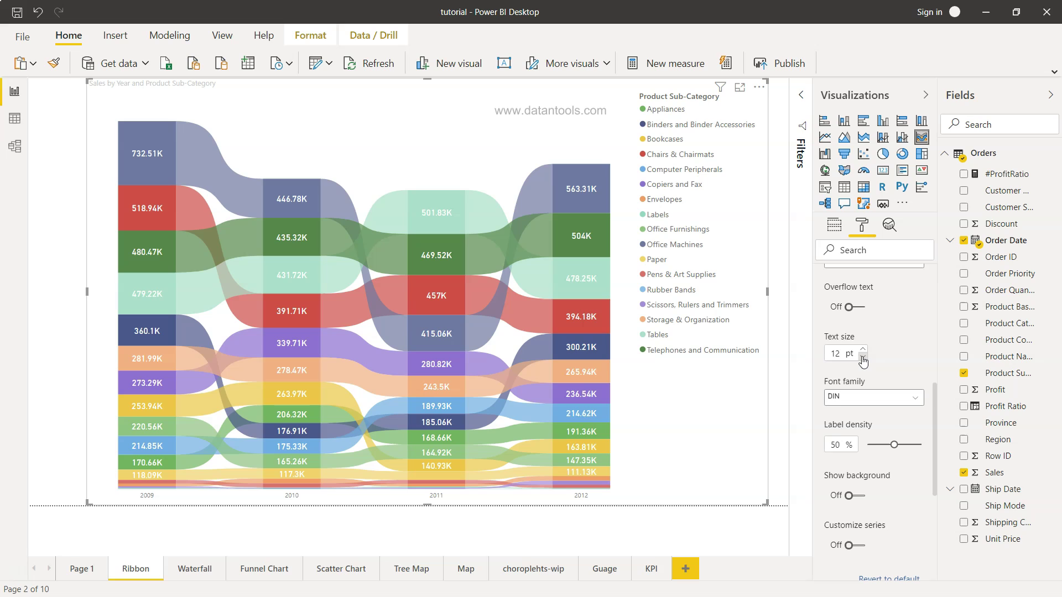
pyautogui.click(862, 359)
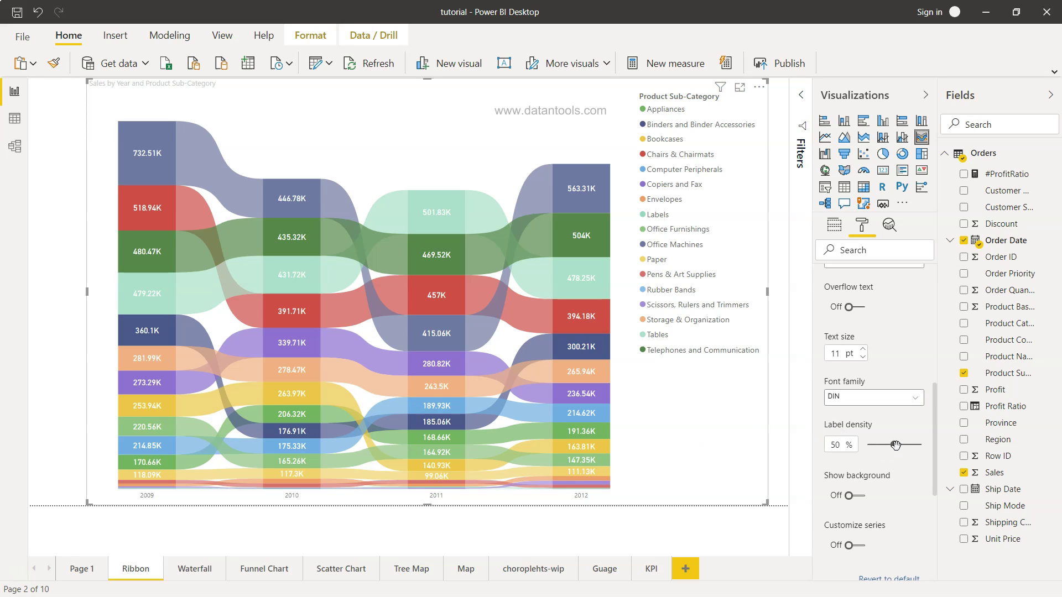
pyautogui.moveTo(896, 445)
pyautogui.mouseDown()
pyautogui.moveTo(928, 453)
pyautogui.moveTo(893, 448)
pyautogui.mouseUp()
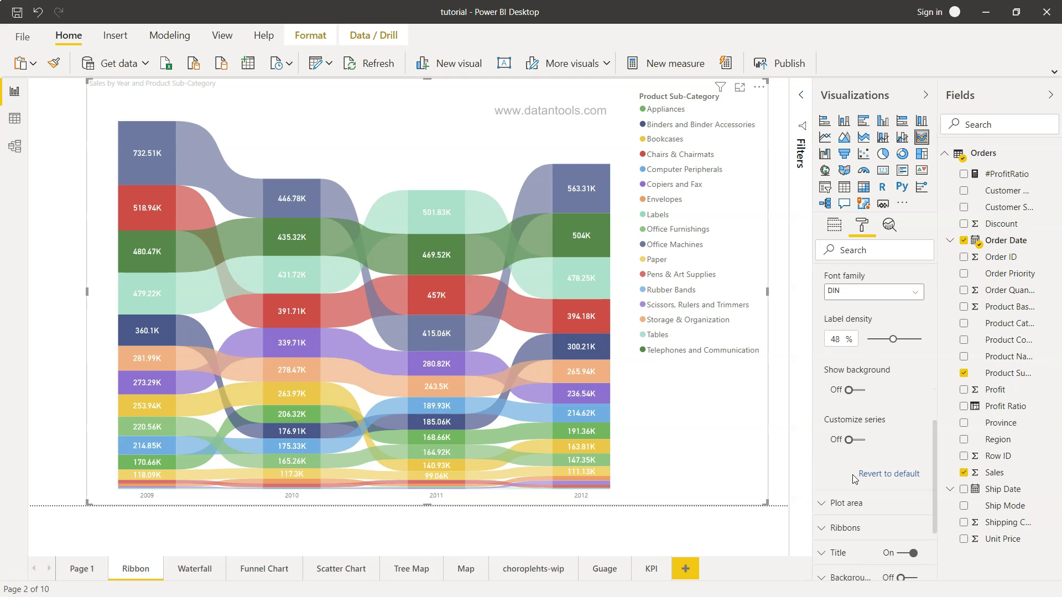
pyautogui.scroll(-3, 851, 475)
# - Try data label backgrounds on and off twice, leaving Show background Off
pyautogui.click(854, 387)
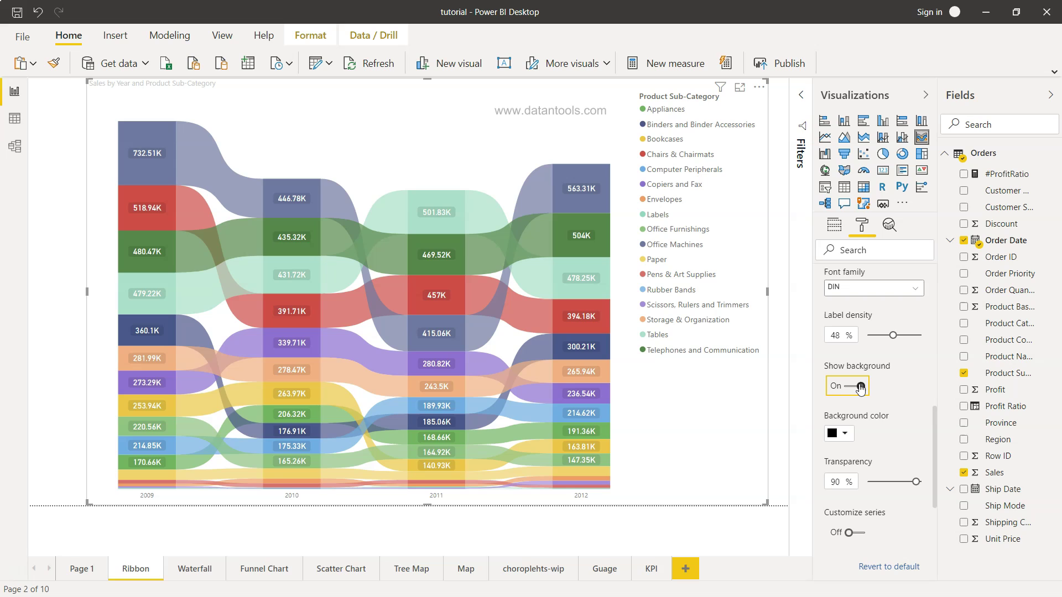
pyautogui.click(849, 387)
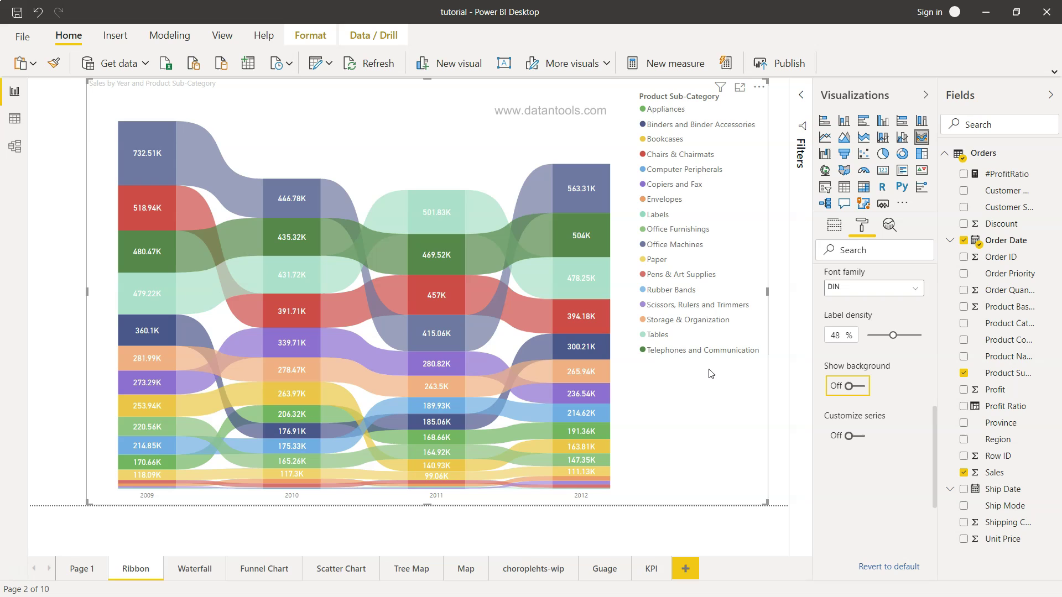
pyautogui.click(848, 385)
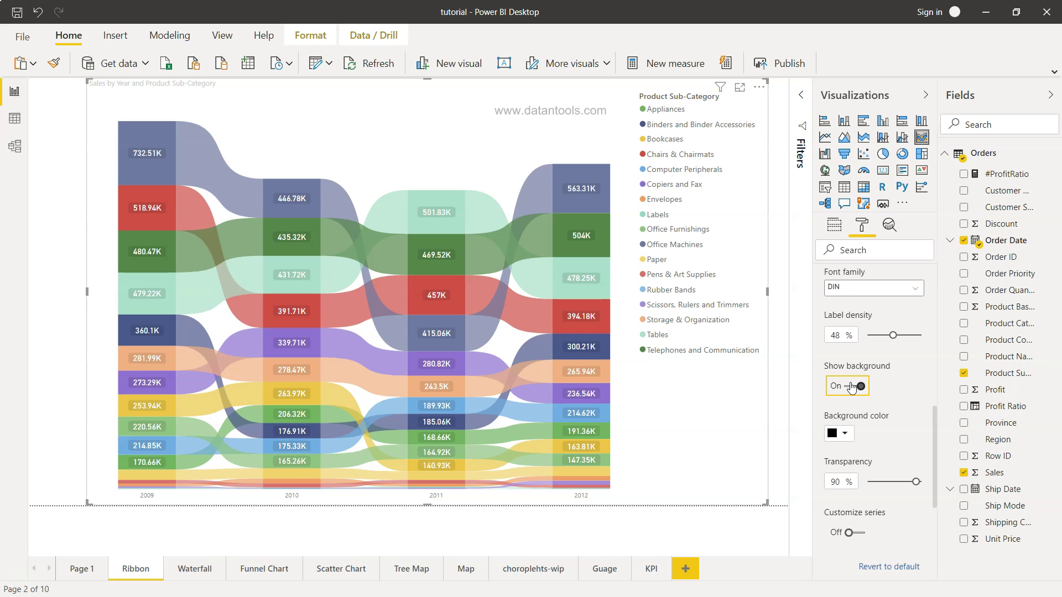
pyautogui.click(853, 386)
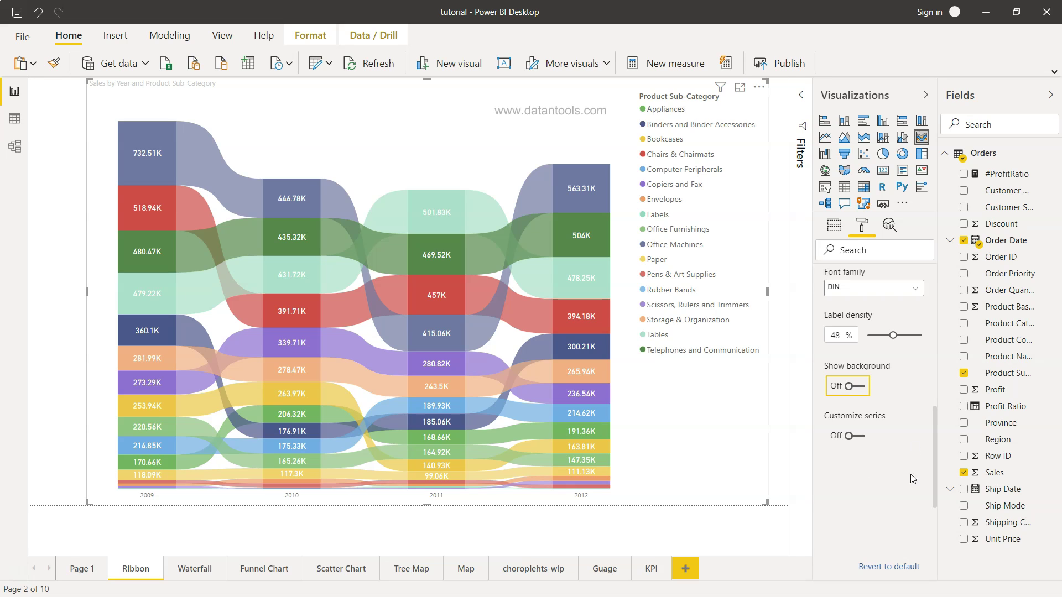
pyautogui.scroll(-4, 899, 440)
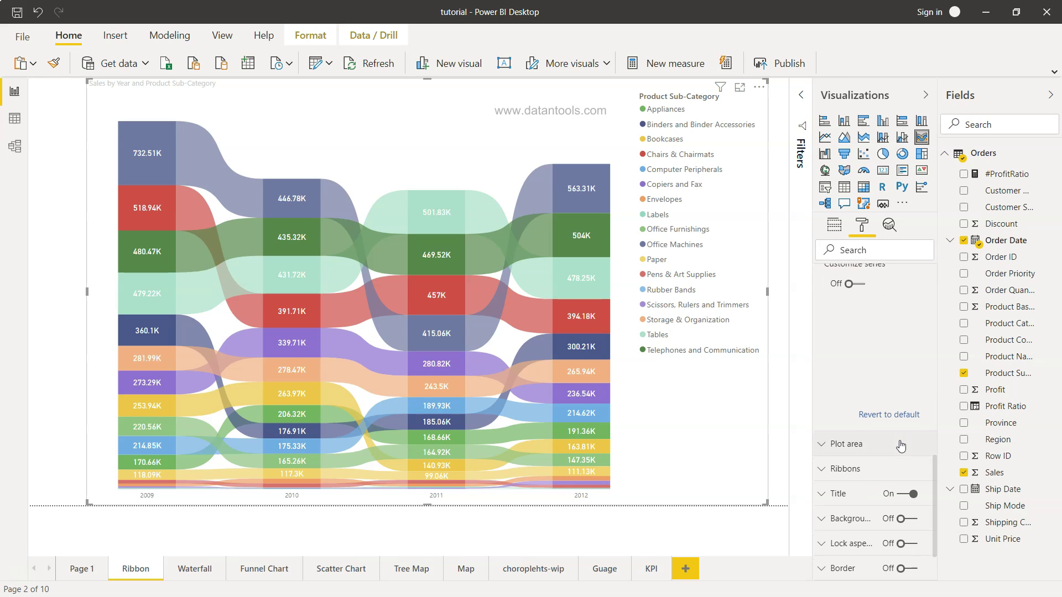
# - Enable Customize series, browse the sub-category list to Appliances, then switch it back Off
pyautogui.click(853, 284)
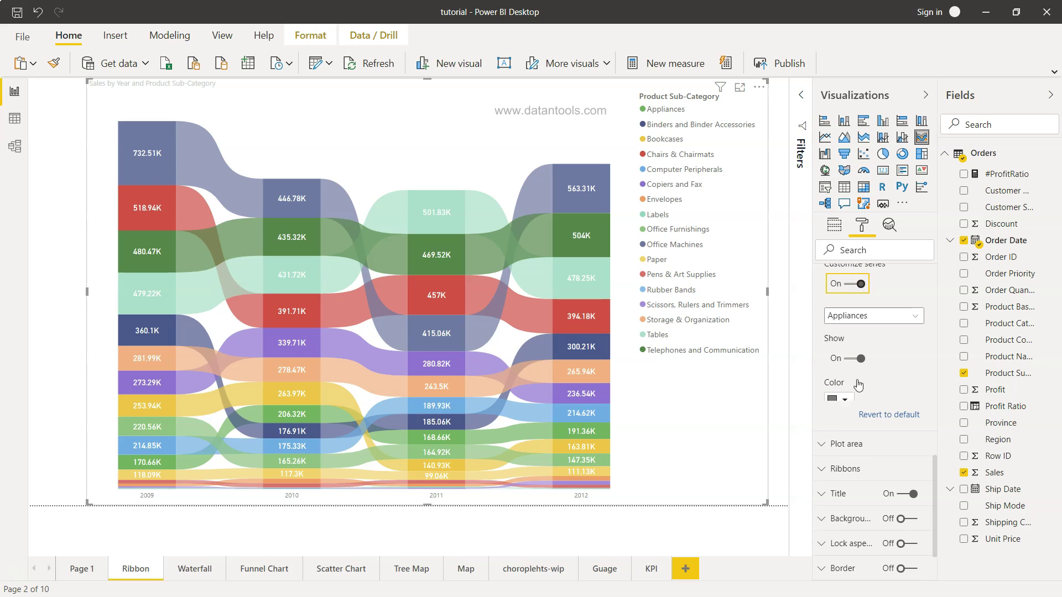
pyautogui.scroll(-1, 864, 398)
pyautogui.scroll(-2, 864, 397)
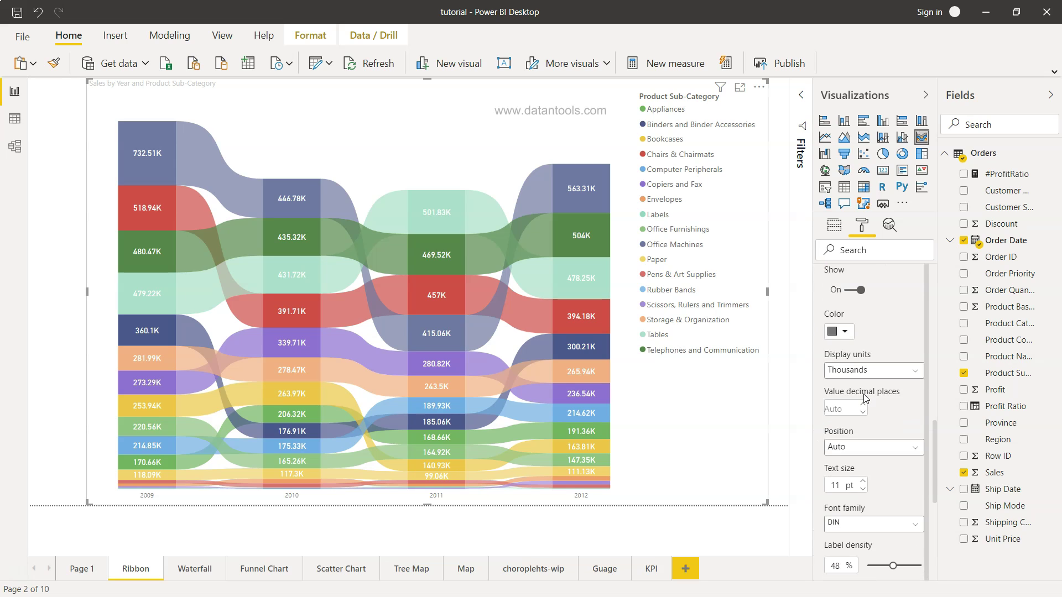
pyautogui.scroll(-2, 864, 397)
pyautogui.scroll(-2, 863, 396)
pyautogui.scroll(-2, 863, 397)
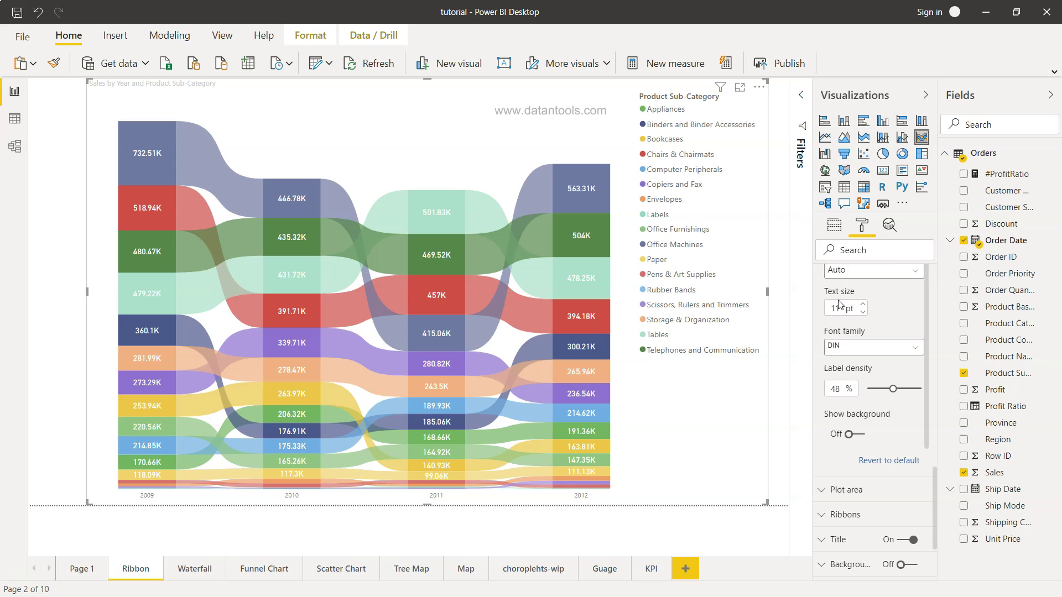
pyautogui.scroll(2, 839, 305)
pyautogui.scroll(2, 840, 305)
pyautogui.scroll(2, 840, 305)
pyautogui.scroll(2, 840, 305)
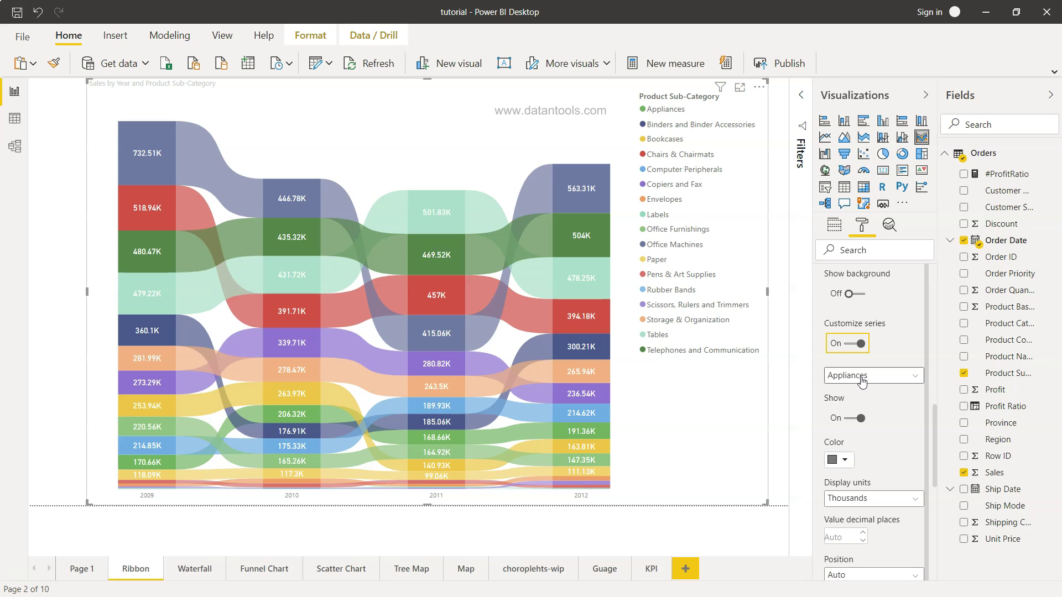
pyautogui.click(862, 378)
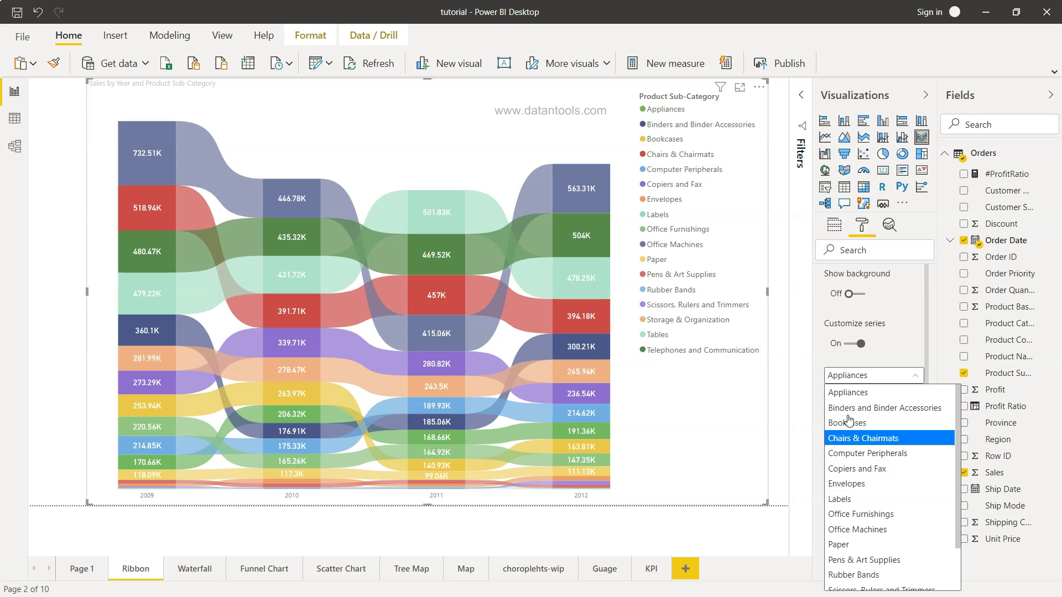
pyautogui.click(846, 392)
pyautogui.scroll(-2, 833, 432)
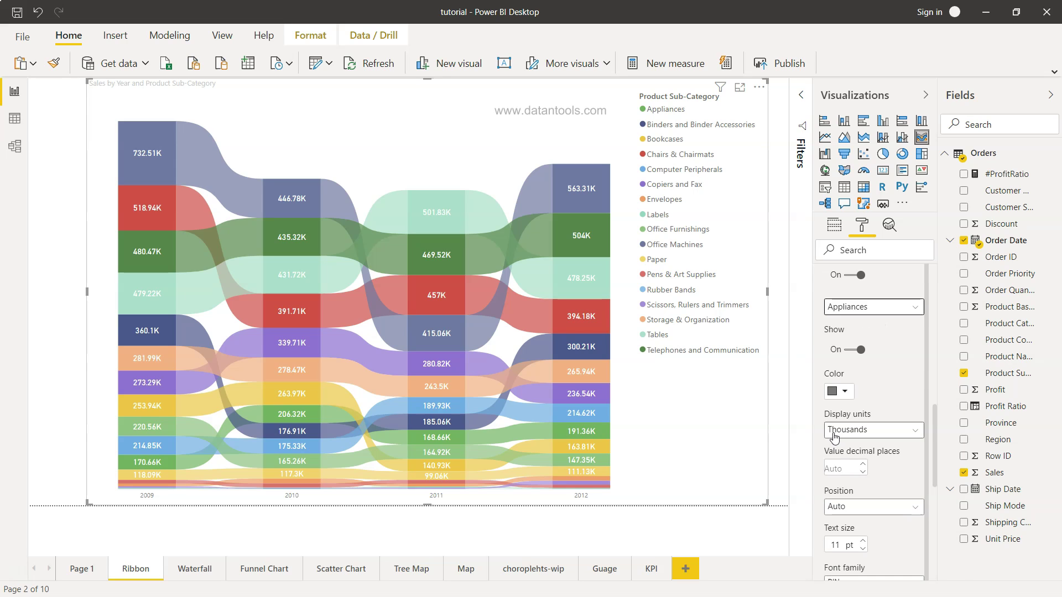
pyautogui.scroll(-2, 833, 432)
pyautogui.scroll(-3, 859, 518)
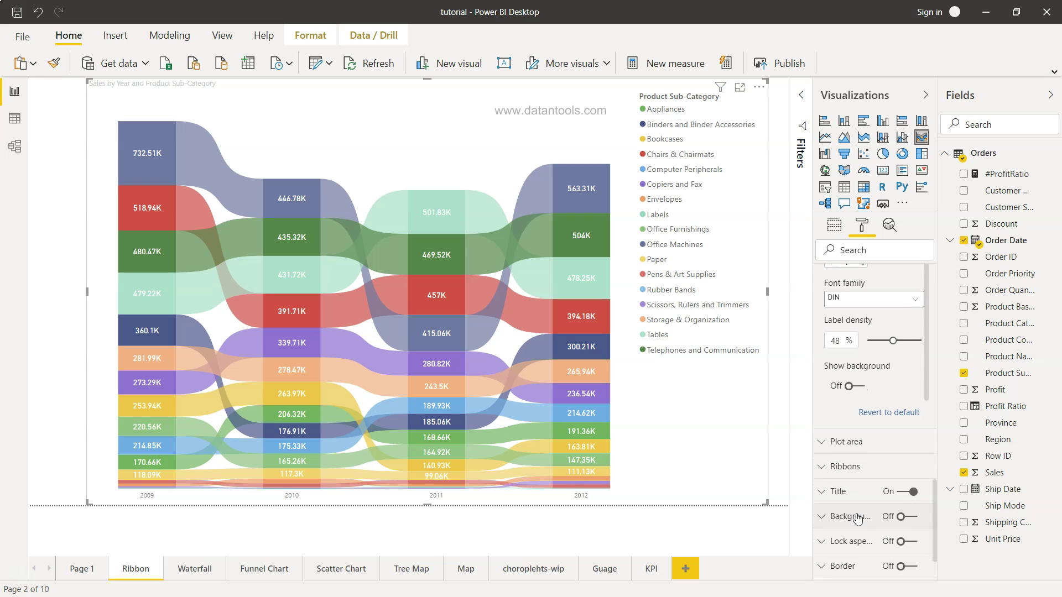
pyautogui.scroll(3, 859, 518)
pyautogui.scroll(3, 858, 518)
pyautogui.scroll(2, 856, 513)
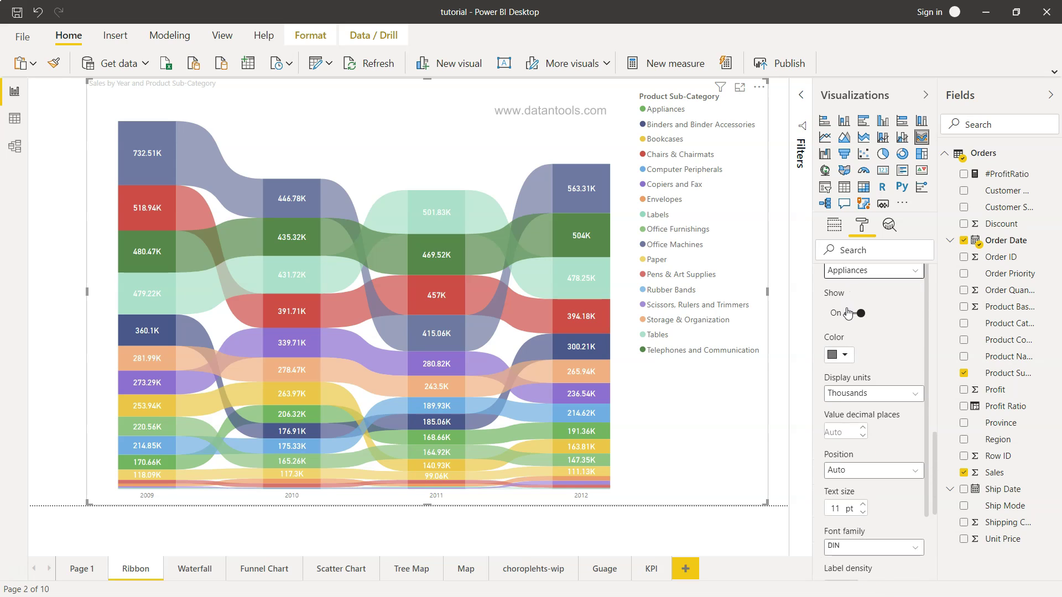
pyautogui.scroll(2, 848, 312)
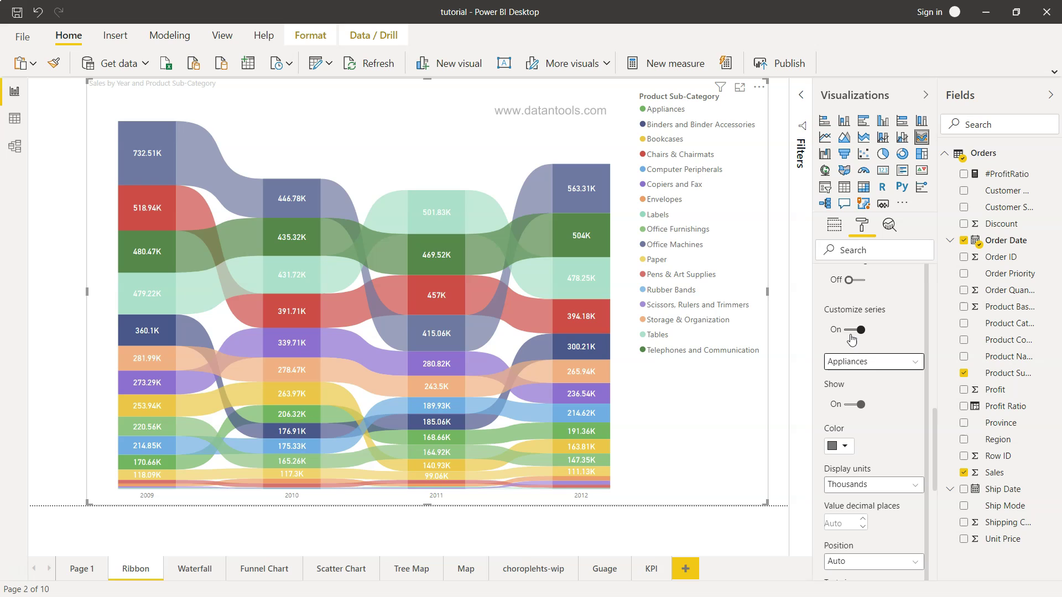
pyautogui.click(853, 330)
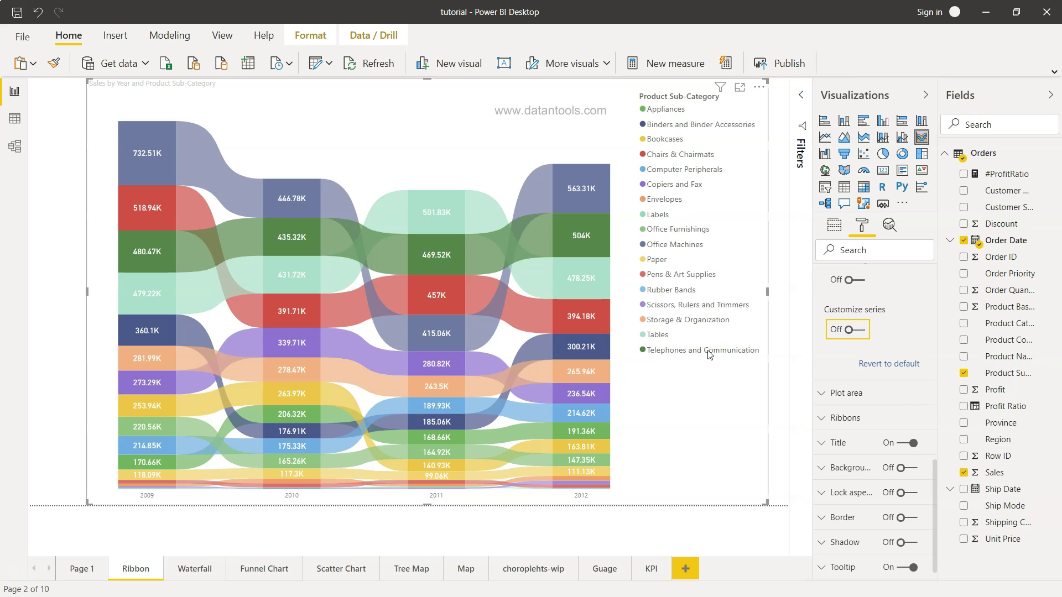
pyautogui.scroll(-1, 862, 422)
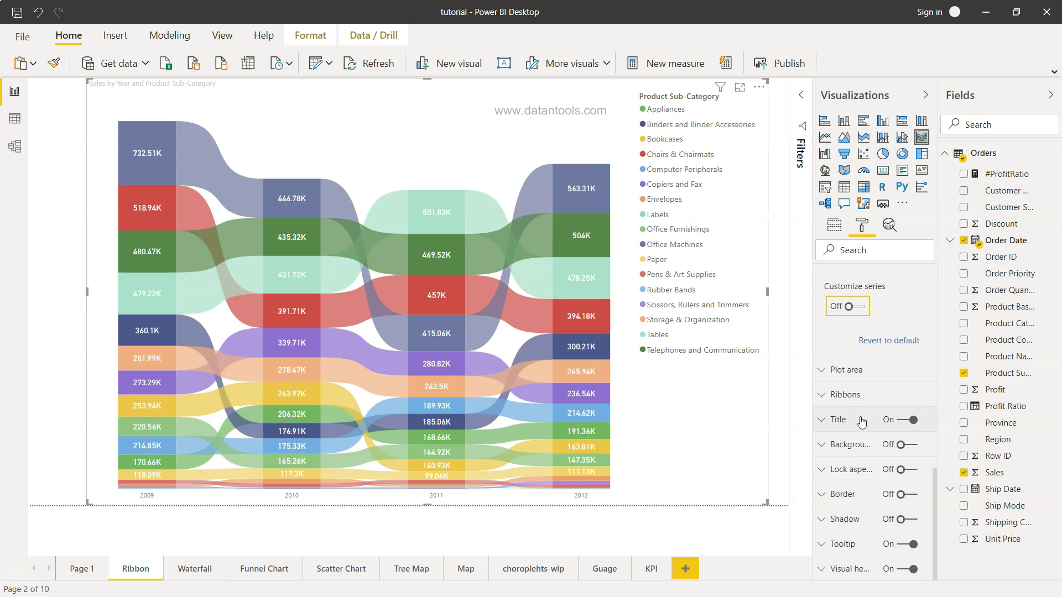
# - Expand Ribbons and set Spacing to 2 after briefly trying 3
pyautogui.click(832, 397)
pyautogui.scroll(-3, 833, 402)
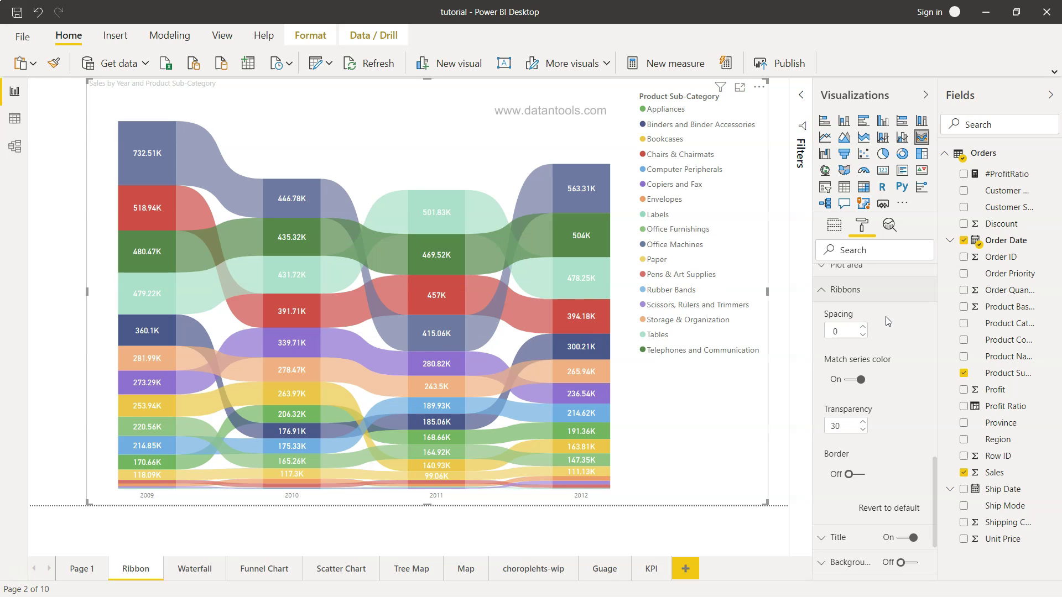
pyautogui.click(862, 327)
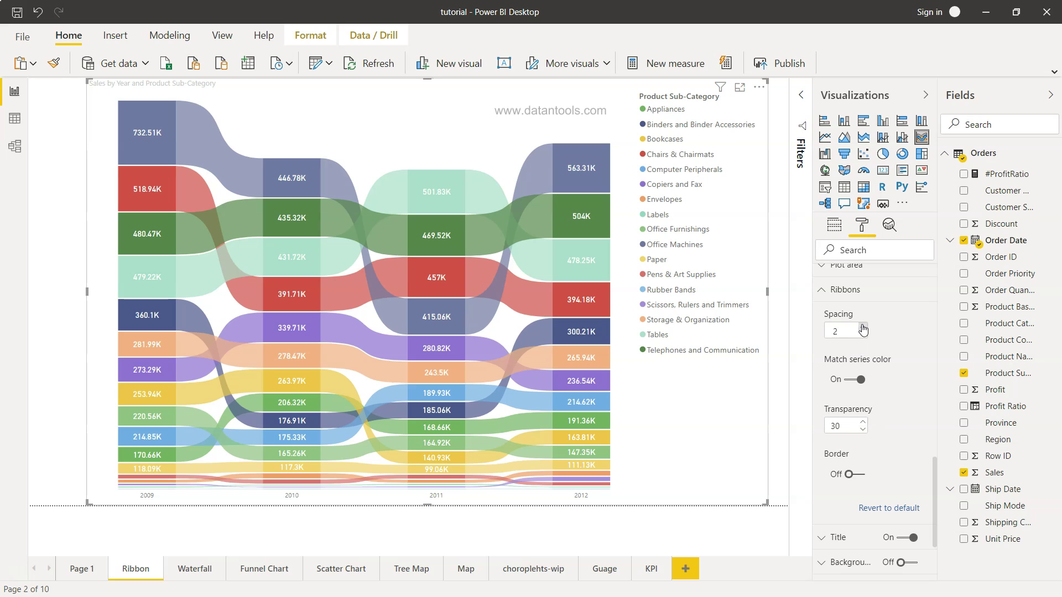
pyautogui.click(863, 326)
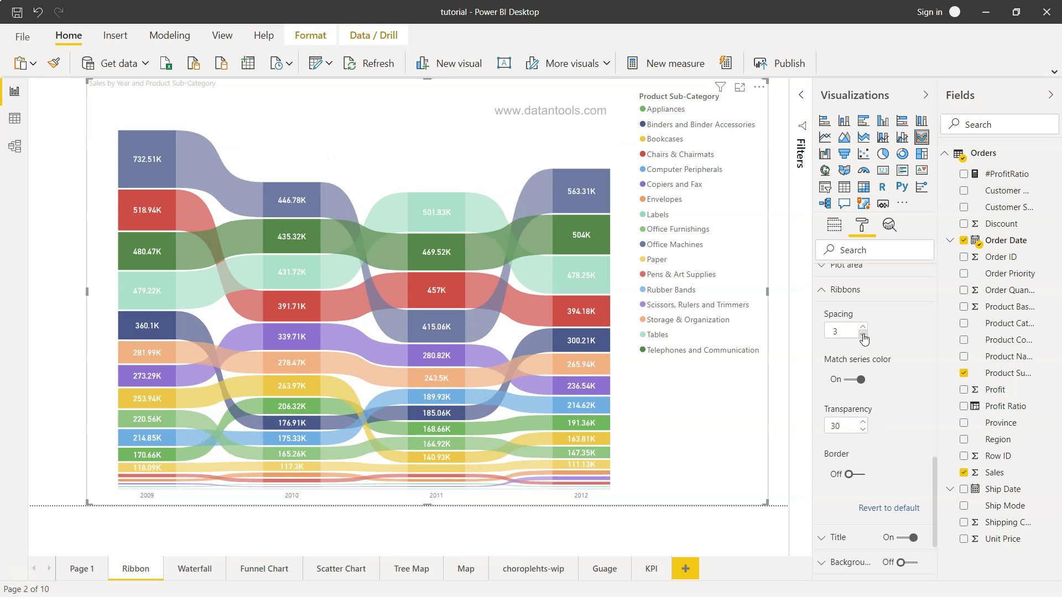
pyautogui.click(863, 336)
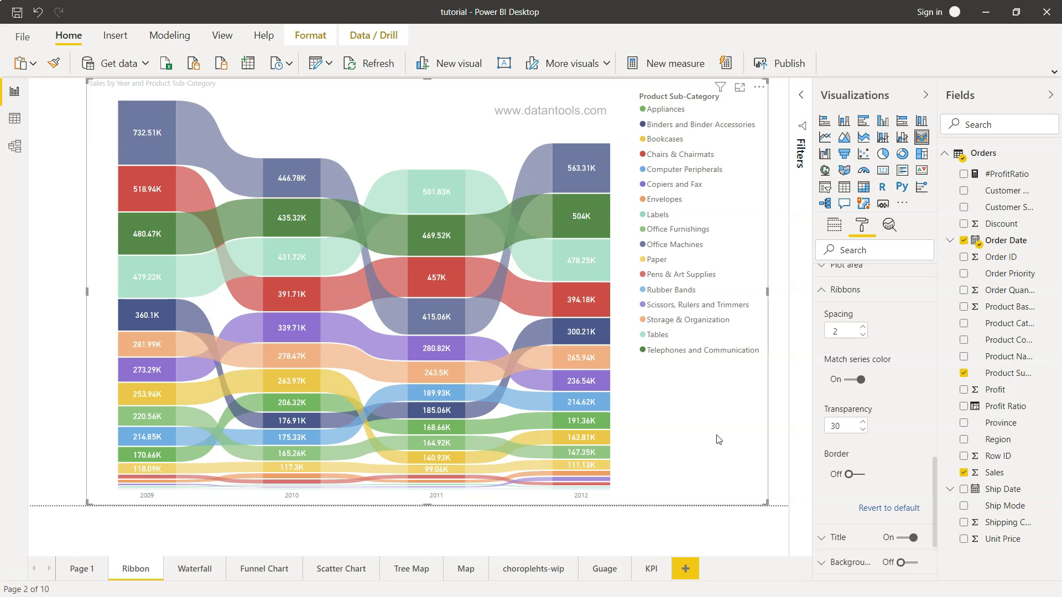
# - Keep Match series color on and set ribbon transparency to 20%, adjusting from 50
pyautogui.click(853, 379)
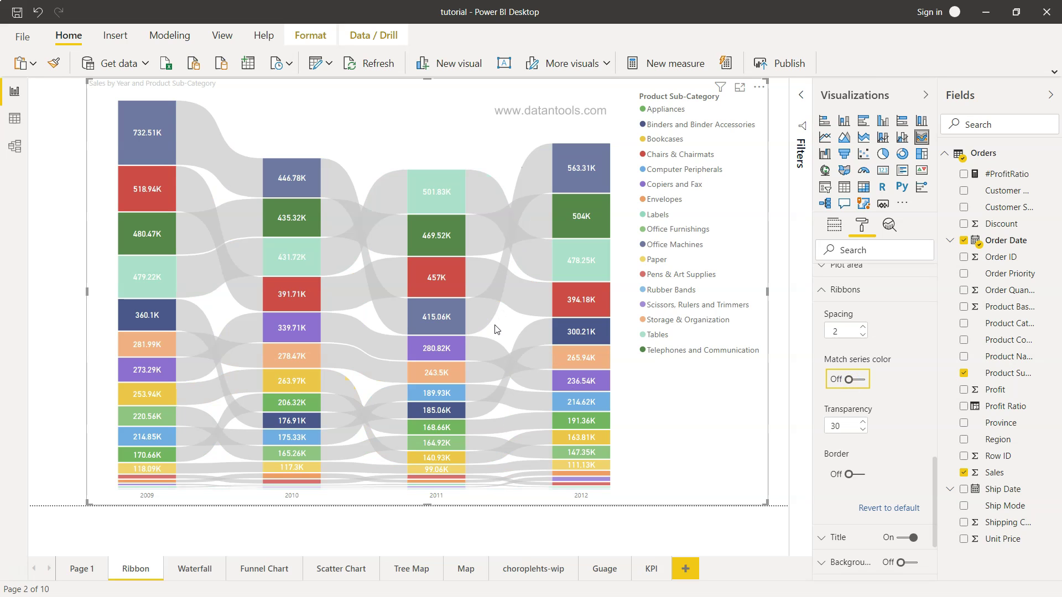
pyautogui.click(853, 380)
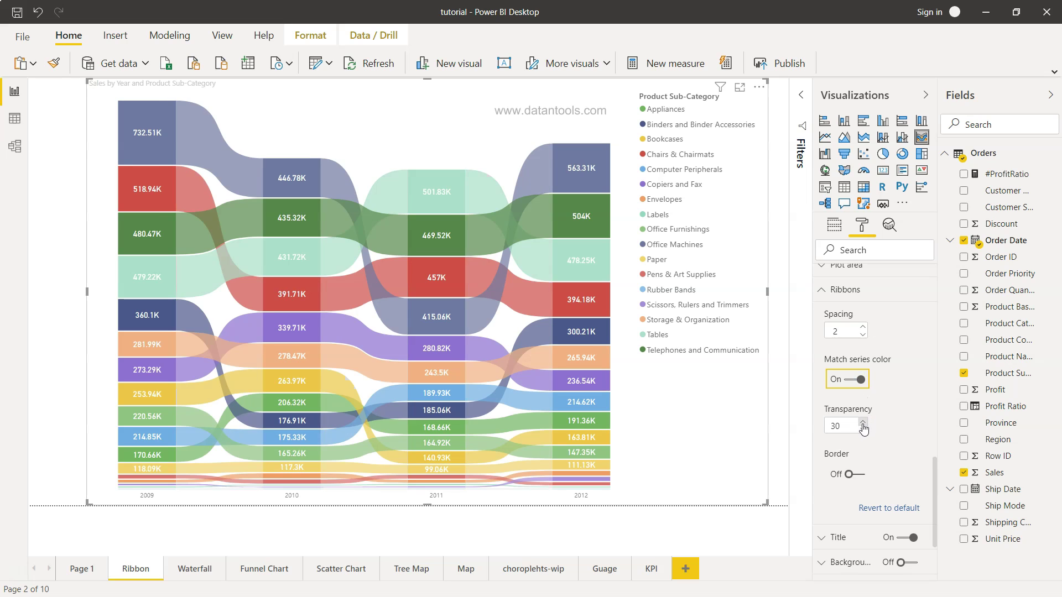
pyautogui.click(863, 422)
pyautogui.click(863, 430)
pyautogui.doubleClick(844, 429)
pyautogui.write('35')
pyautogui.doubleClick(837, 427)
pyautogui.write('50')
pyautogui.press('Return')
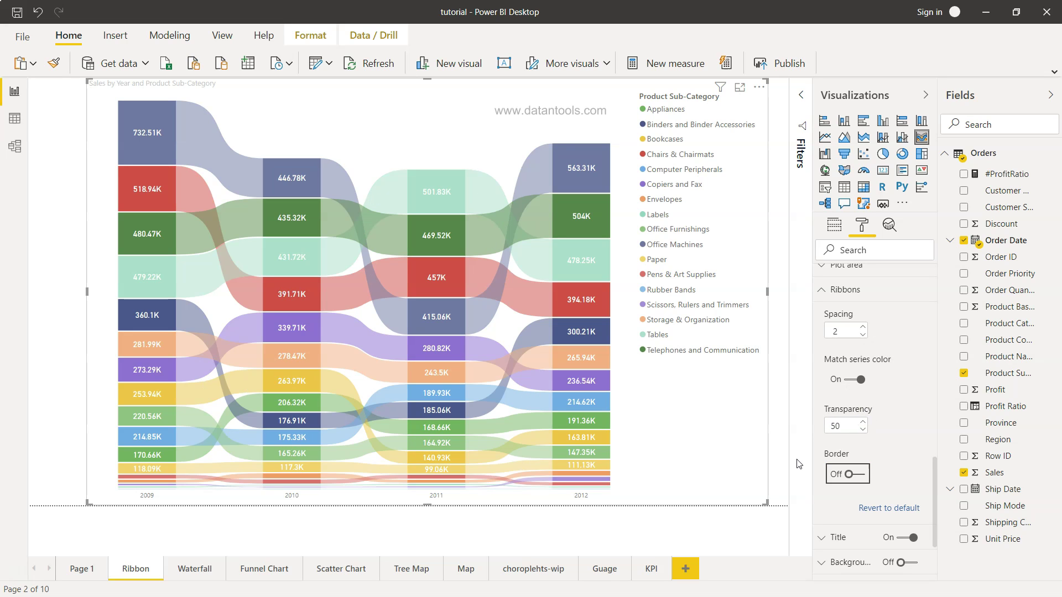
pyautogui.click(812, 425)
pyautogui.doubleClick(834, 427)
pyautogui.write('20')
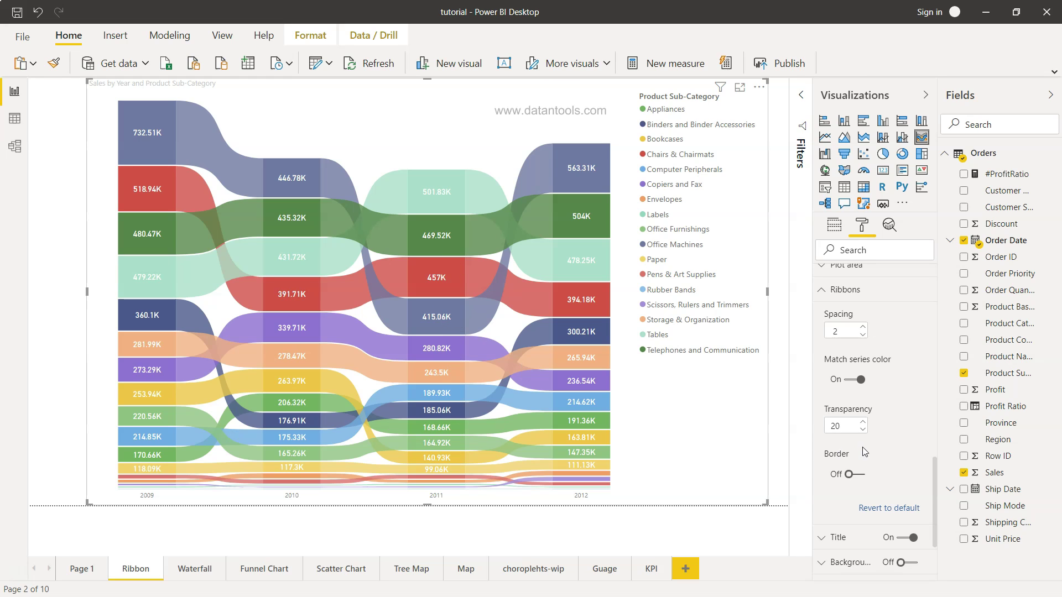
# - Switch the ribbon Border toggle on in the Format pane
pyautogui.click(852, 474)
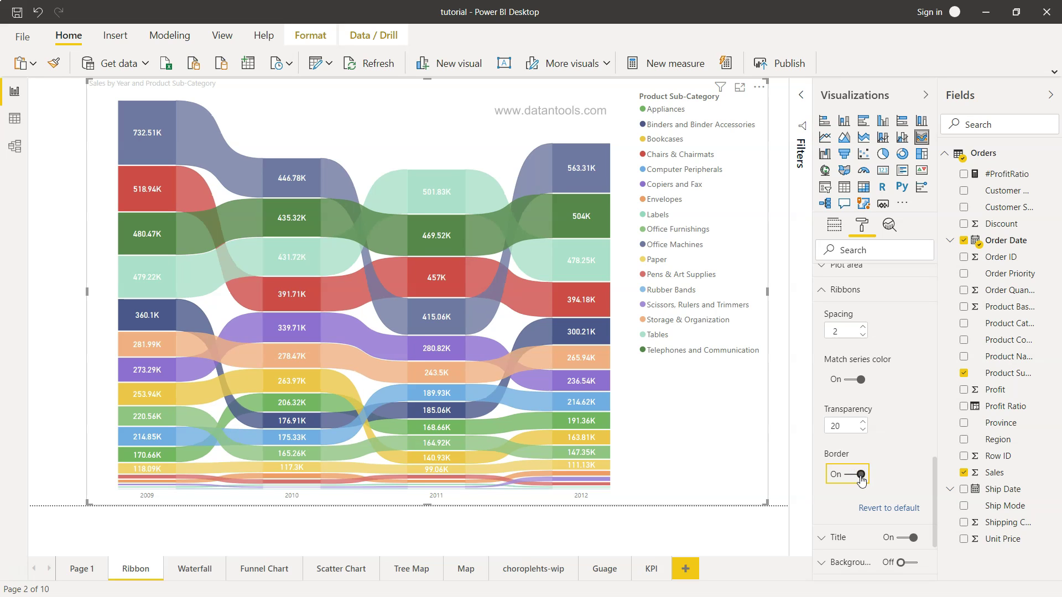
pyautogui.click(855, 474)
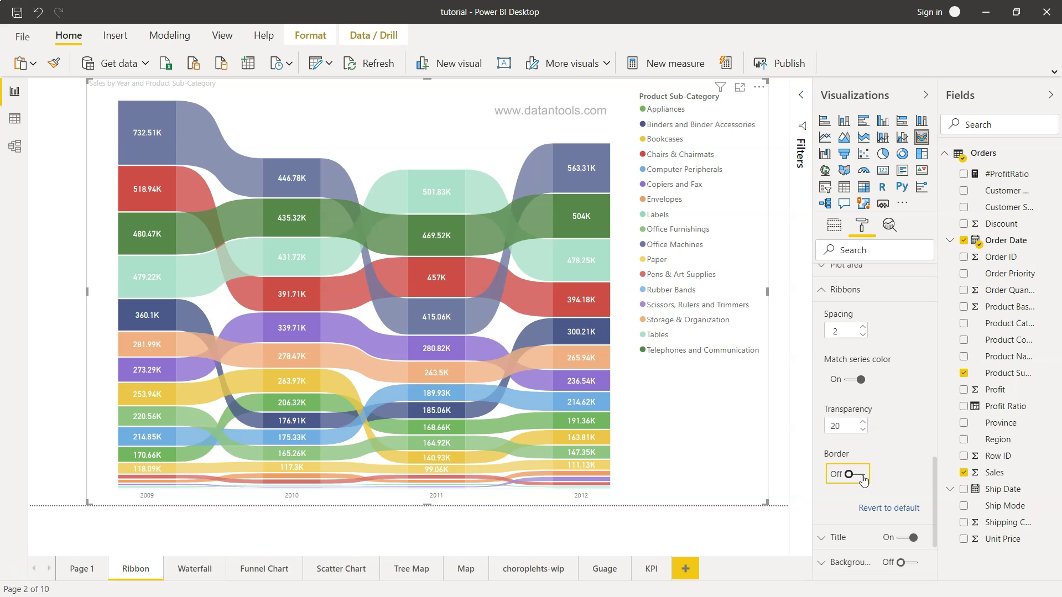
pyautogui.click(853, 474)
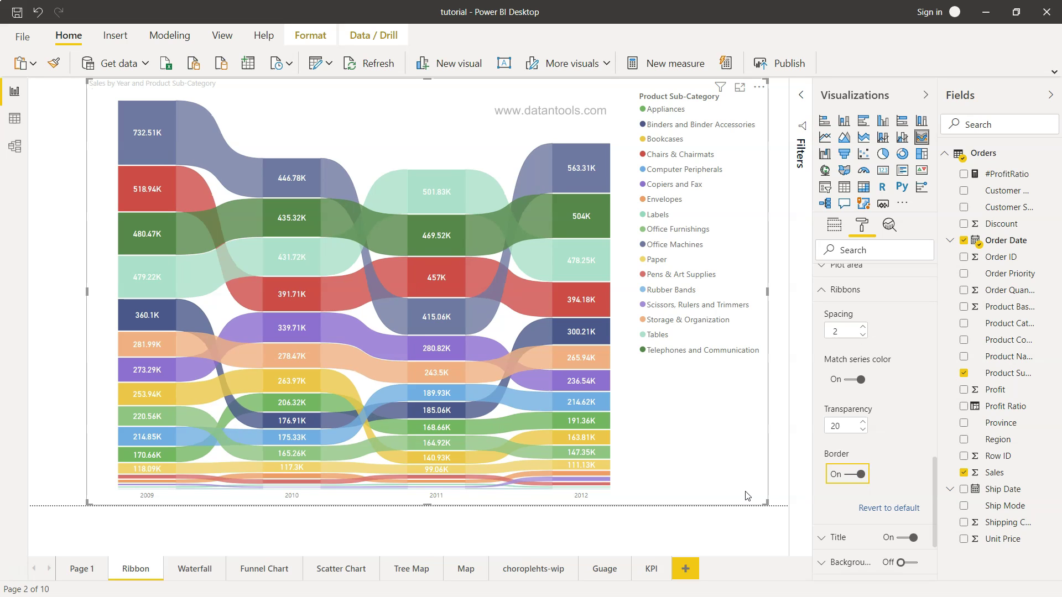
pyautogui.click(794, 475)
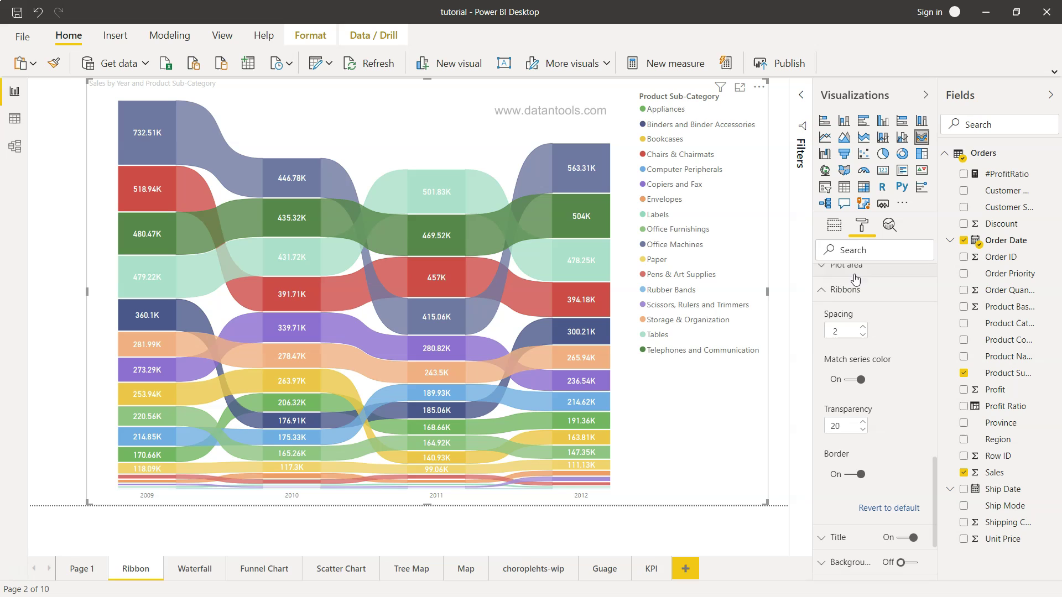
# - Collapse the Ribbons section to reveal the full list of format sections
pyautogui.click(821, 290)
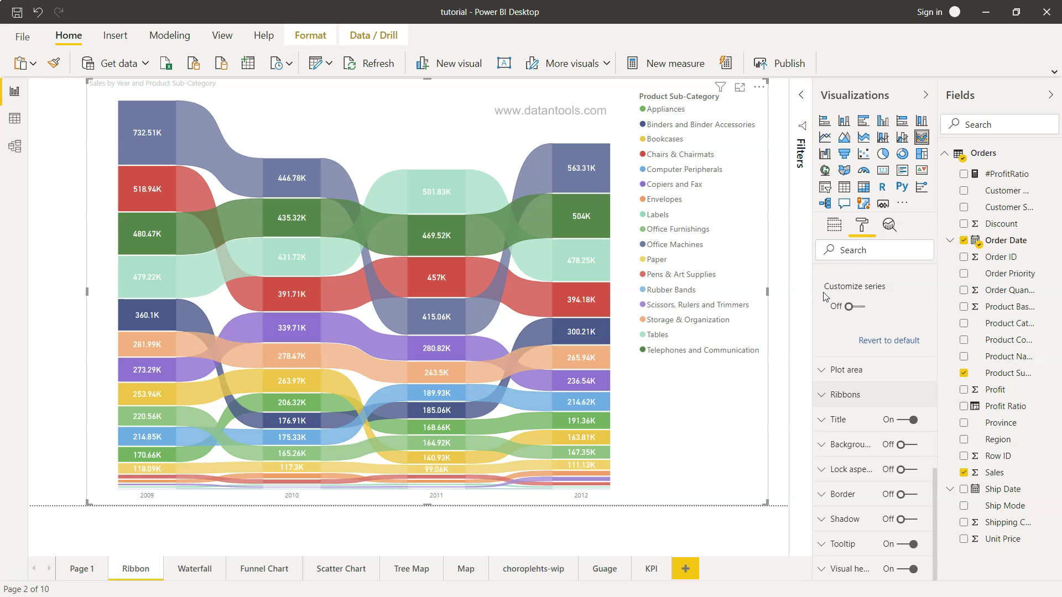